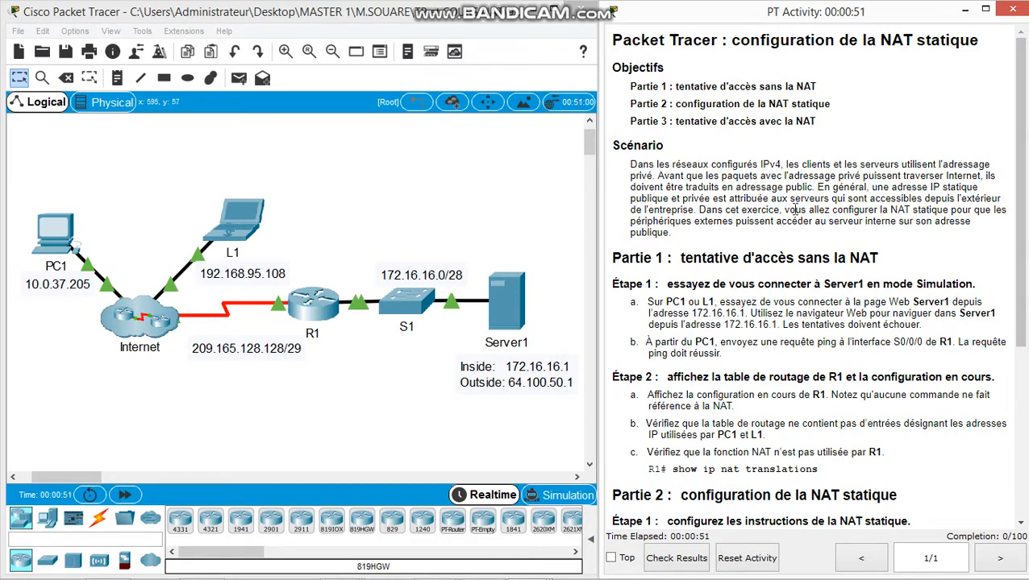
Step: Open the Web Browser application on PC1's desktop
{"action": "scroll", "coordinate": [794, 210], "scroll_direction": "down", "scroll_amount": 1}
{"action": "scroll", "coordinate": [688, 194], "scroll_direction": "down", "scroll_amount": 2}
{"action": "scroll", "coordinate": [696, 198], "scroll_direction": "down", "scroll_amount": 1}
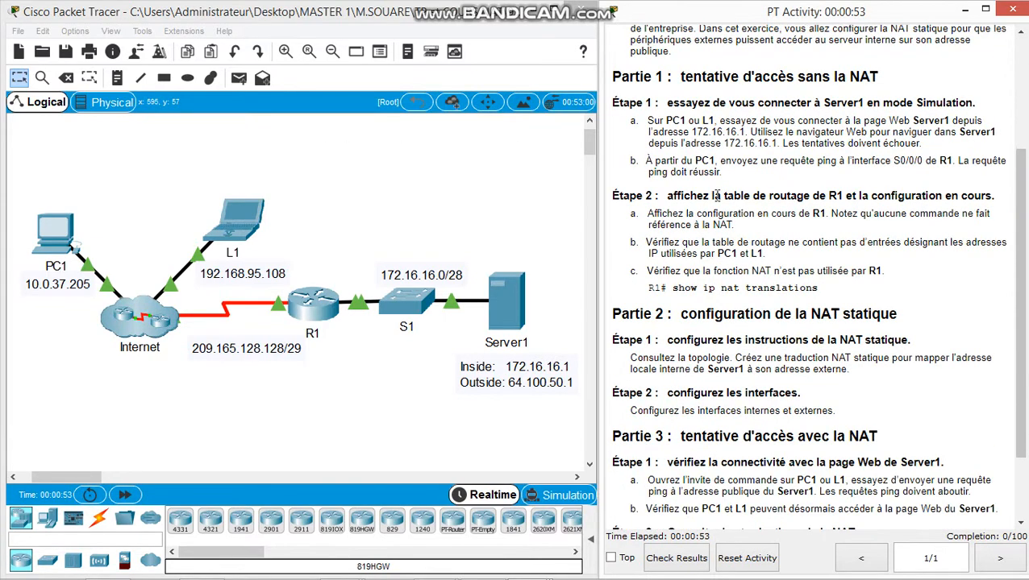
{"action": "left_click", "coordinate": [57, 226]}
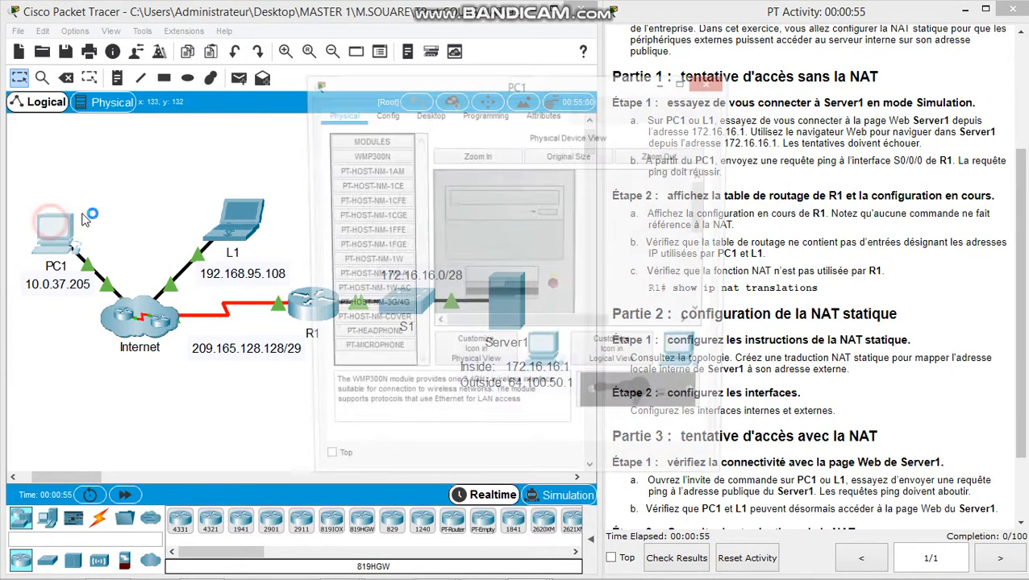
{"action": "left_click_drag", "start_coordinate": [616, 86], "coordinate": [500, 85]}
{"action": "left_click", "coordinate": [383, 108]}
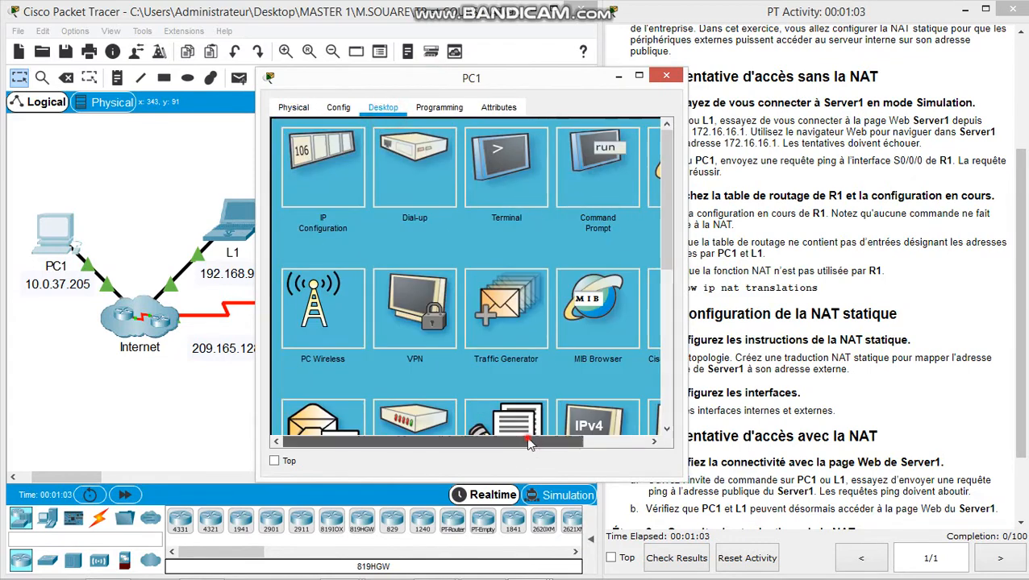
{"action": "scroll", "coordinate": [584, 226], "scroll_direction": "right", "scroll_amount": 2}
{"action": "left_click", "coordinate": [584, 225]}
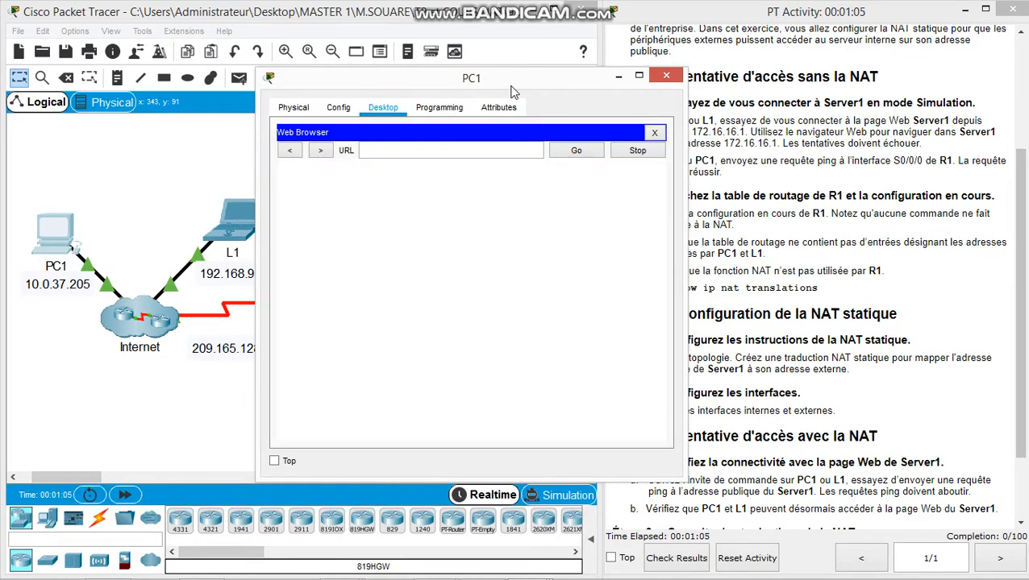
Step: Try to load Server1's web page at 172.16.16.1 from PC1, and close PC1's window
{"action": "left_click", "coordinate": [411, 148]}
{"action": "type", "text": "172.16.16.1"}
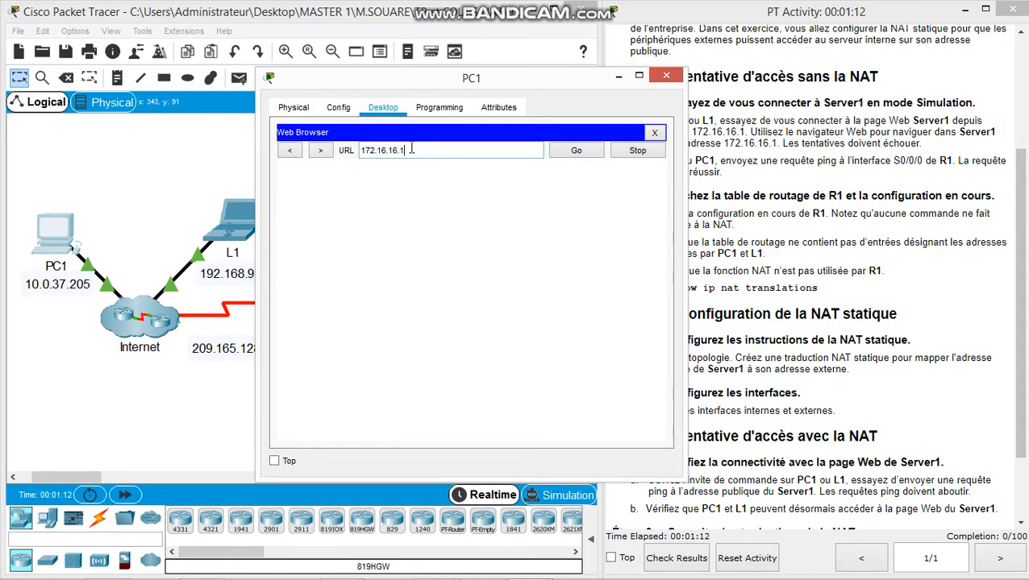
{"action": "key", "text": "Return"}
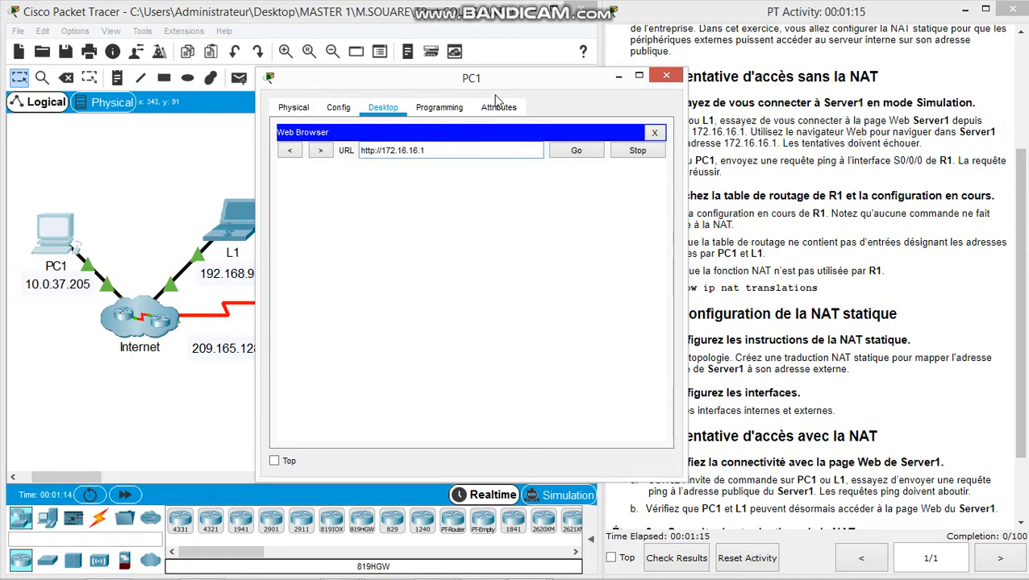
{"action": "left_click_drag", "start_coordinate": [526, 78], "coordinate": [454, 65]}
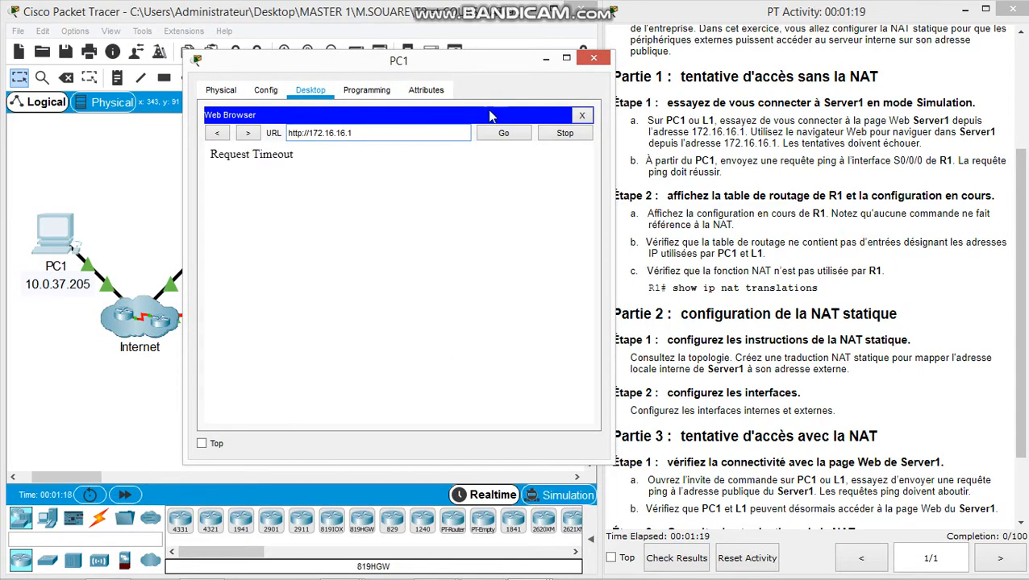
{"action": "left_click", "coordinate": [593, 59]}
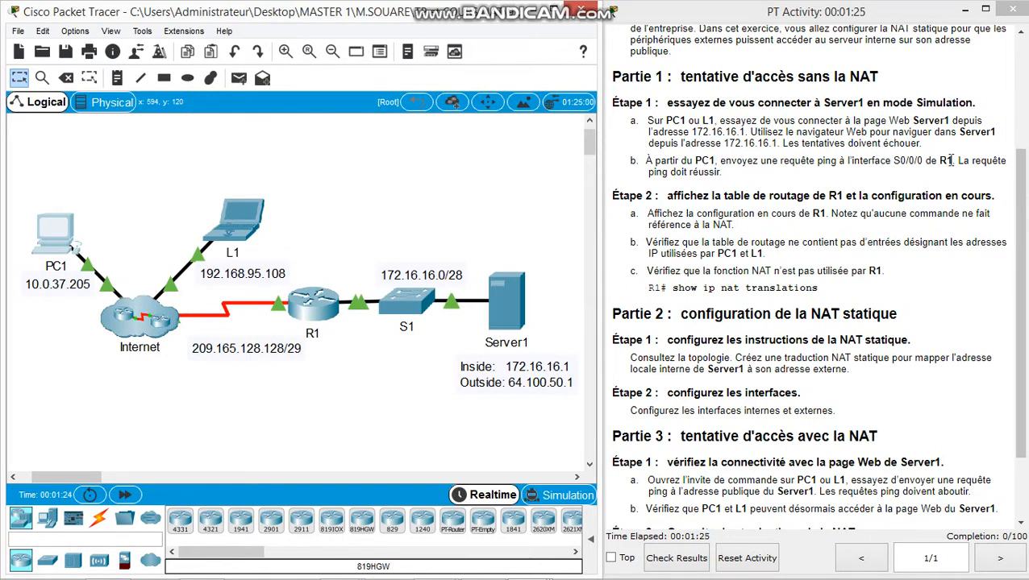
Step: From PC1's Command Prompt, ping R1's Serial0/0/0 address 209.165.128.130, and close PC1's window
{"action": "left_click", "coordinate": [52, 236]}
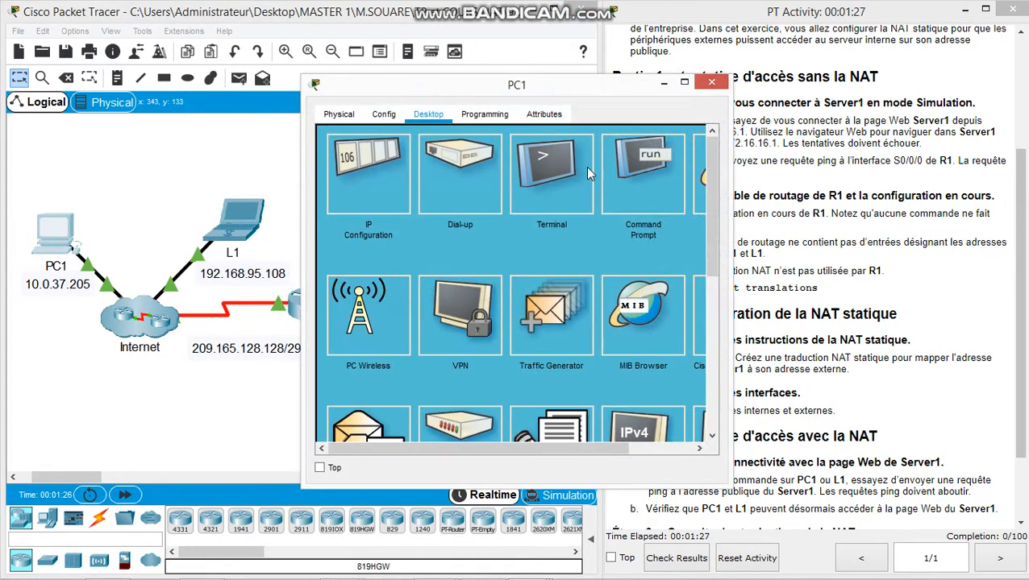
{"action": "left_click", "coordinate": [665, 222]}
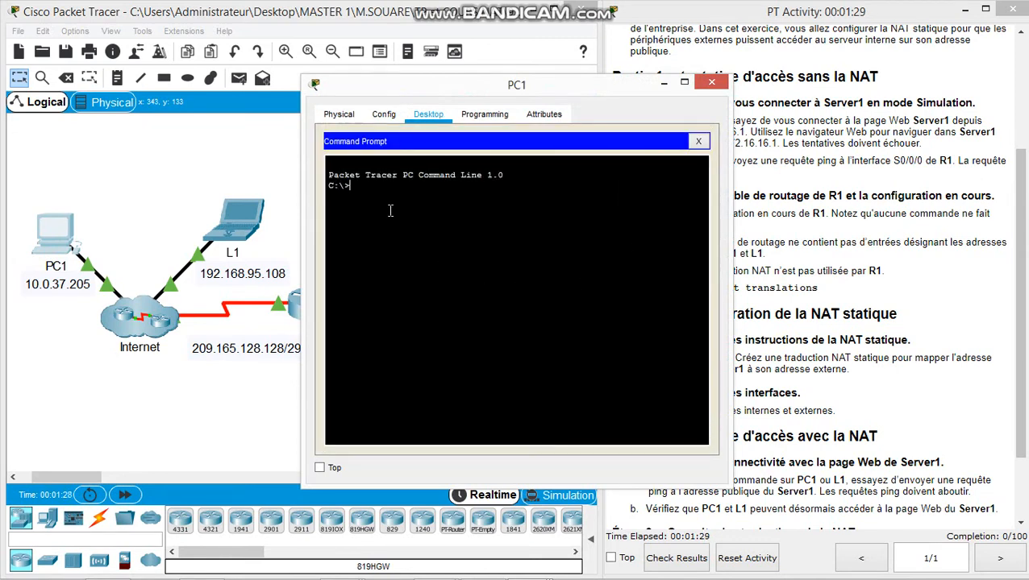
{"action": "type", "text": "ping 209.165.128"}
{"action": "left_click_drag", "start_coordinate": [602, 91], "coordinate": [728, 65]}
{"action": "left_click", "coordinate": [358, 371]}
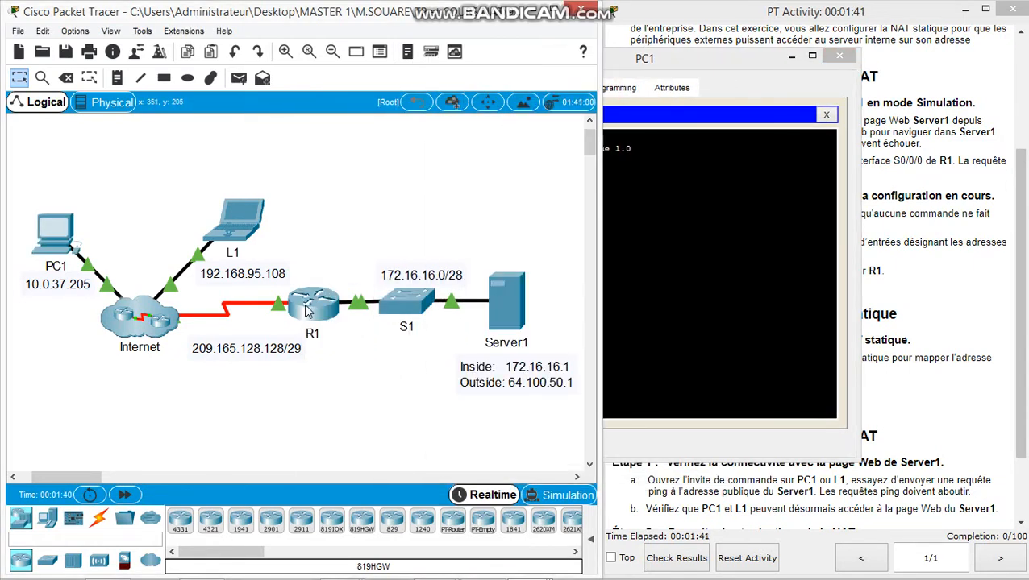
{"action": "mouse_move", "coordinate": [308, 311]}
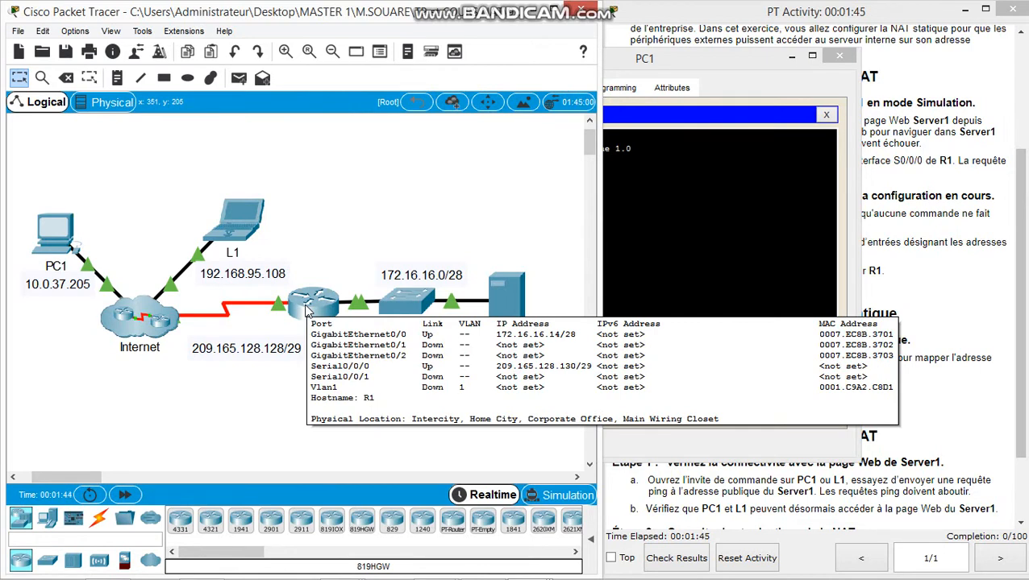
{"action": "left_click", "coordinate": [635, 227]}
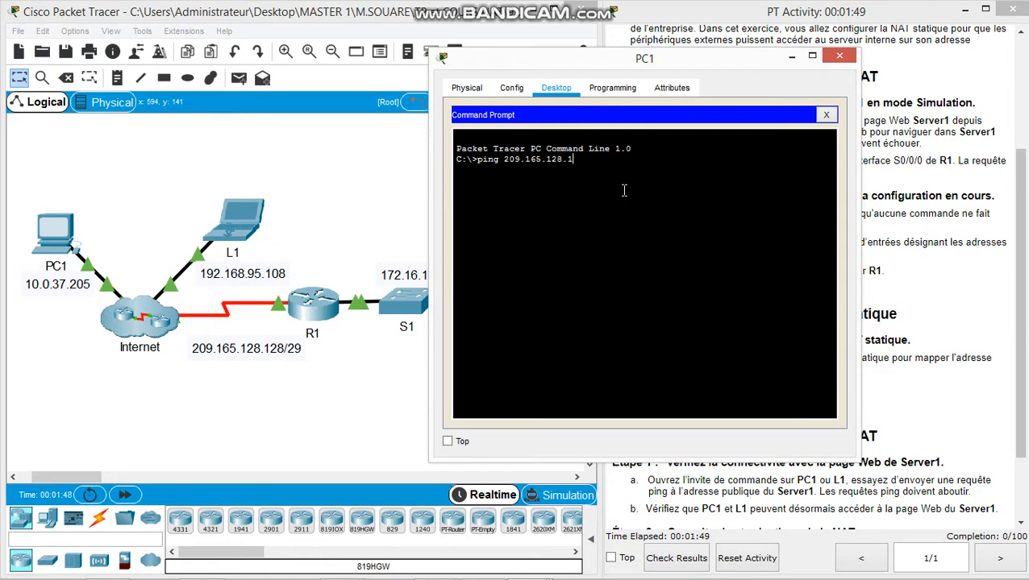
{"action": "type", "text": "30"}
{"action": "key", "text": "Return"}
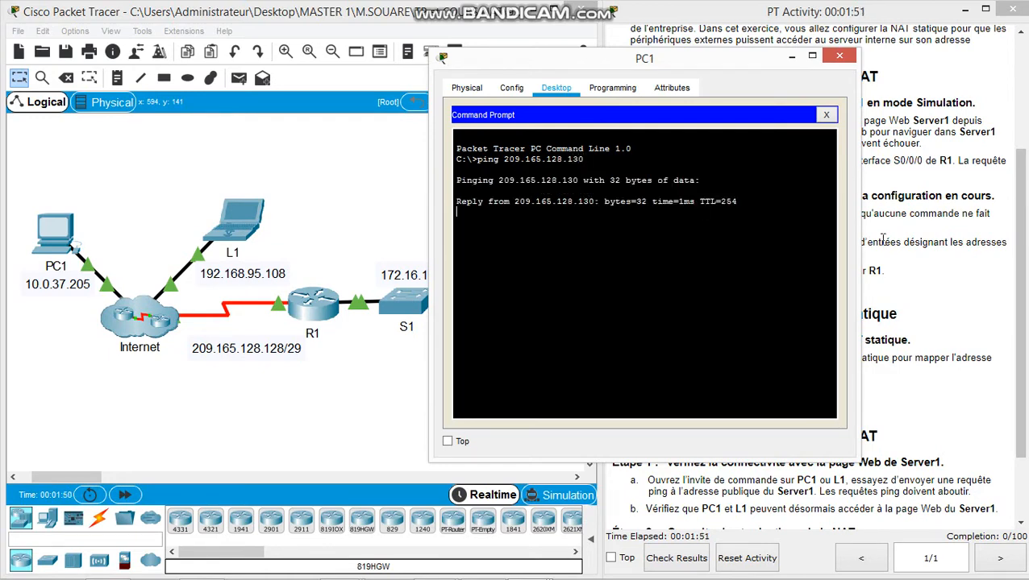
{"action": "left_click_drag", "start_coordinate": [695, 60], "coordinate": [499, 47]}
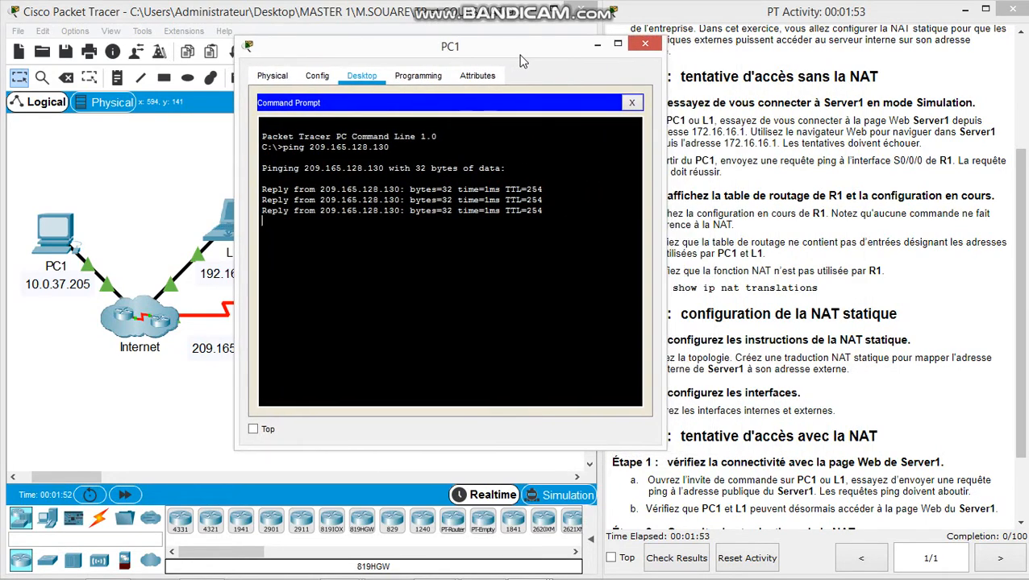
{"action": "left_click", "coordinate": [645, 45]}
Step: Open R1's command-line interface and enter privileged EXEC mode
{"action": "scroll", "coordinate": [775, 201], "scroll_direction": "down", "scroll_amount": 1}
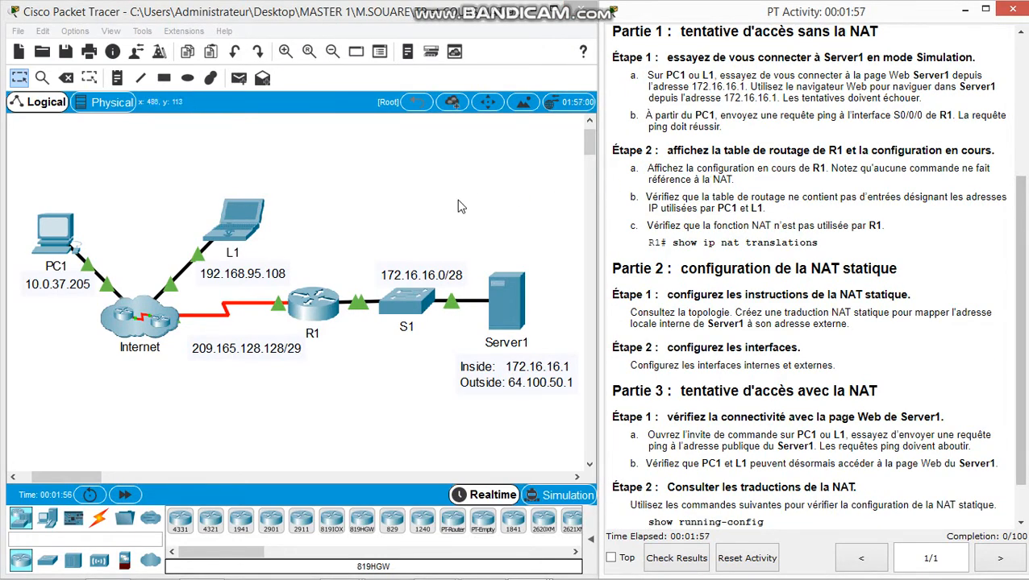
{"action": "left_click", "coordinate": [308, 303]}
{"action": "left_click_drag", "start_coordinate": [507, 88], "coordinate": [411, 62]}
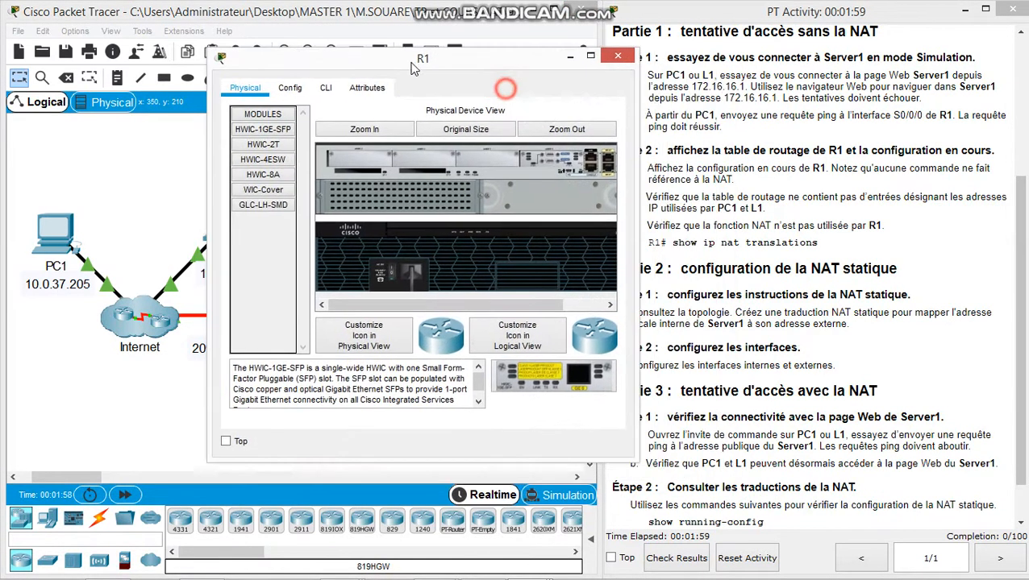
{"action": "left_click", "coordinate": [325, 88]}
{"action": "key", "text": "Return"}
{"action": "key", "text": "Return"}
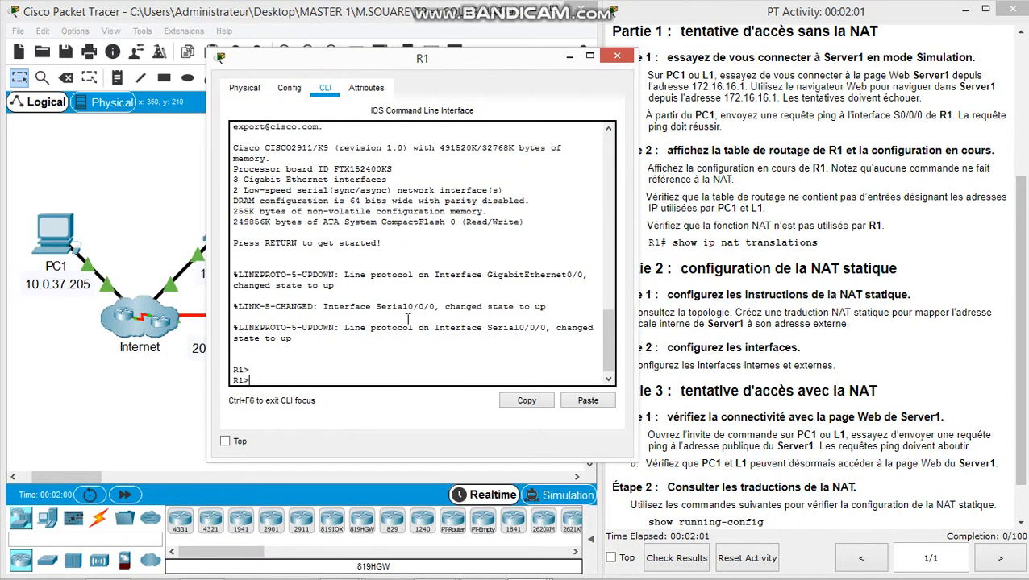
{"action": "type", "text": "en"}
{"action": "key", "text": "Return"}
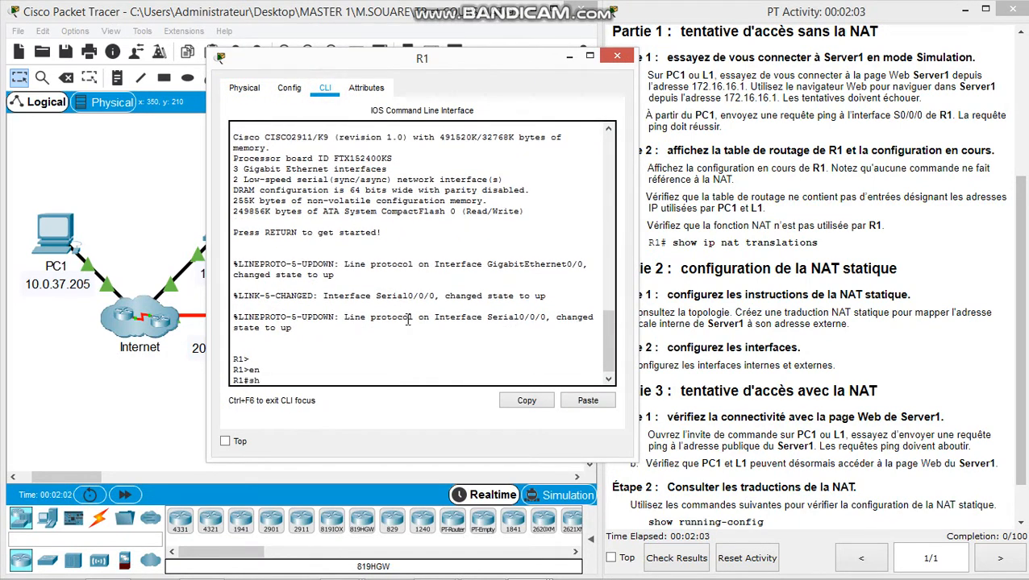
Step: Display R1's running configuration with show running-config and page through it to the end for any NAT commands
{"action": "type", "text": "sh ru"}
{"action": "key", "text": "Tab"}
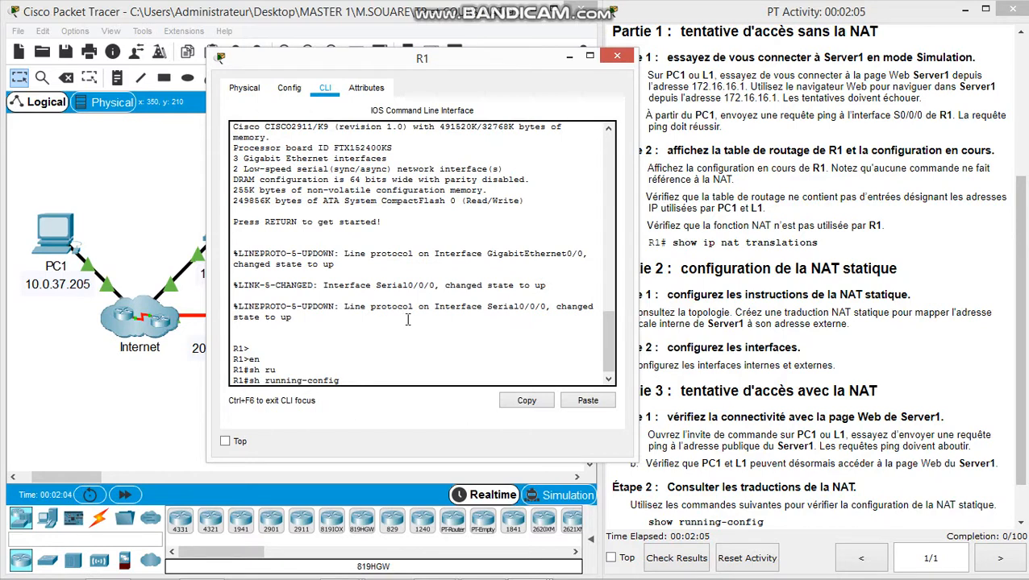
{"action": "key", "text": "Return"}
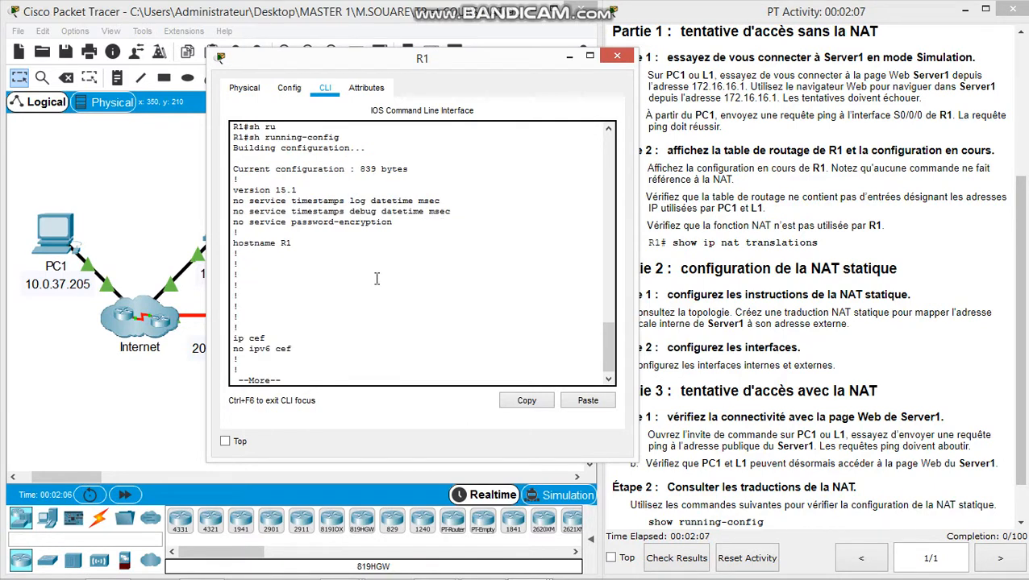
{"action": "key", "text": "Return"}
{"action": "key", "text": "Return"}
{"action": "key", "text": "Return"}
{"action": "key", "text": "Return"}
{"action": "key", "text": "Return"}
{"action": "key", "text": "Return"}
{"action": "key", "text": "Return"}
{"action": "key", "text": "Return"}
{"action": "key", "text": "Return"}
{"action": "key", "text": "Return"}
{"action": "key", "text": "Return"}
{"action": "key", "text": "Return"}
{"action": "key", "text": "Return"}
{"action": "key", "text": "Return"}
{"action": "key", "text": "Return"}
{"action": "key", "text": "Return"}
{"action": "key", "text": "Return"}
{"action": "key", "text": "Return"}
{"action": "key", "text": "Return"}
{"action": "key", "text": "Return"}
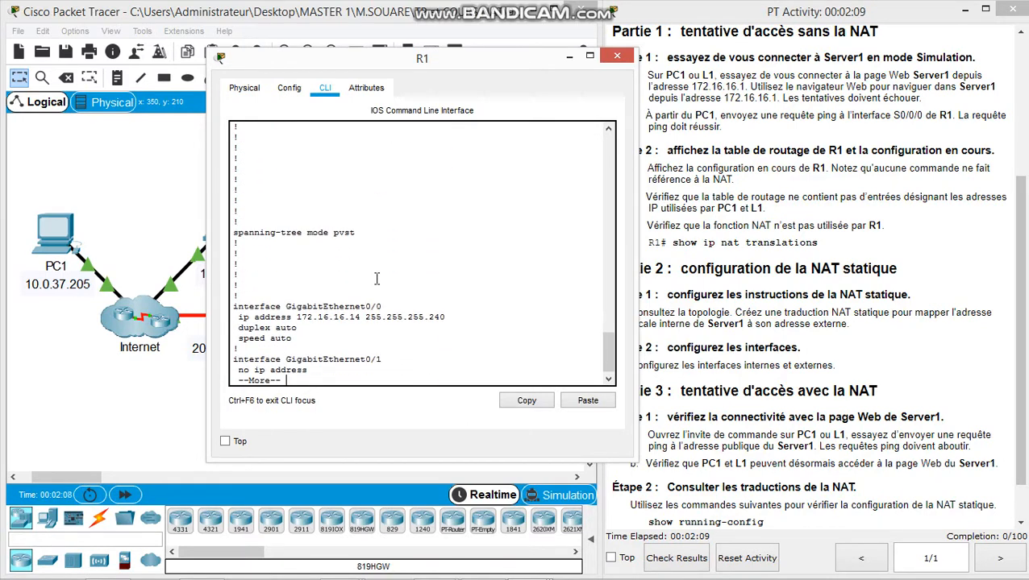
{"action": "key", "text": "Return"}
{"action": "key", "text": "Return"}
{"action": "key", "text": "Return"}
{"action": "key", "text": "Return"}
{"action": "key", "text": "Return"}
{"action": "key", "text": "Return"}
{"action": "key", "text": "Return"}
{"action": "key", "text": "Return"}
{"action": "key", "text": "Return"}
{"action": "key", "text": "Return"}
{"action": "key", "text": "Return"}
{"action": "key", "text": "Return"}
{"action": "key", "text": "Return"}
{"action": "key", "text": "Return"}
{"action": "key", "text": "Return"}
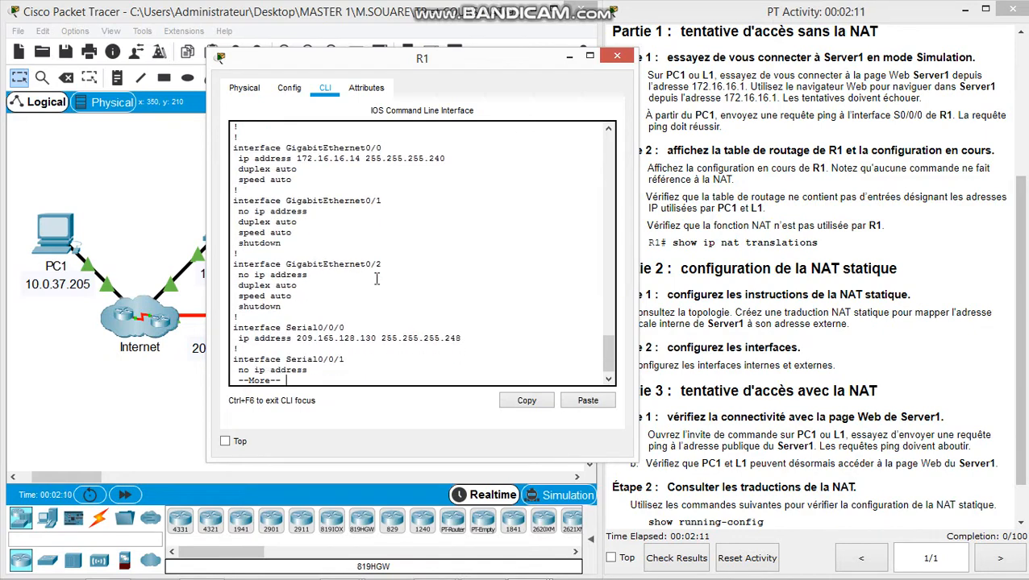
{"action": "key", "text": "Return"}
{"action": "key", "text": "Return"}
{"action": "key", "text": "Return"}
{"action": "key", "text": "Return"}
{"action": "key", "text": "Return"}
{"action": "key", "text": "Return"}
{"action": "key", "text": "Return"}
{"action": "key", "text": "Return"}
{"action": "key", "text": "Return"}
{"action": "key", "text": "Return"}
{"action": "key", "text": "Return"}
{"action": "key", "text": "Return"}
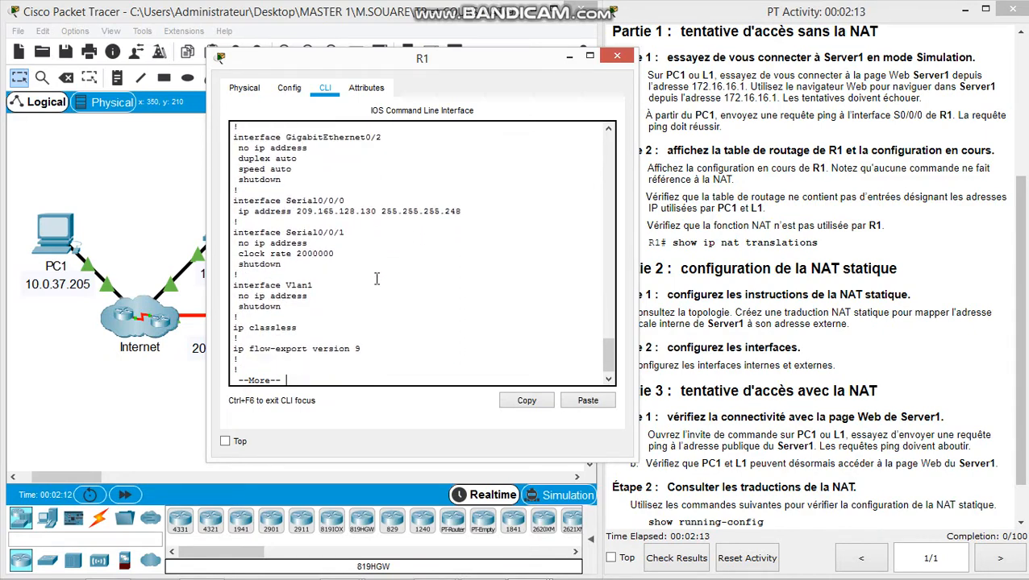
{"action": "key", "text": "Return"}
{"action": "key", "text": "Return"}
{"action": "key", "text": "Return"}
{"action": "key", "text": "Return"}
{"action": "key", "text": "Return"}
{"action": "key", "text": "Return"}
{"action": "key", "text": "Return"}
{"action": "key", "text": "Return"}
{"action": "key", "text": "Return"}
{"action": "key", "text": "Return"}
{"action": "key", "text": "Return"}
{"action": "key", "text": "Return"}
{"action": "key", "text": "Return"}
{"action": "key", "text": "Return"}
{"action": "key", "text": "Return"}
{"action": "key", "text": "Return"}
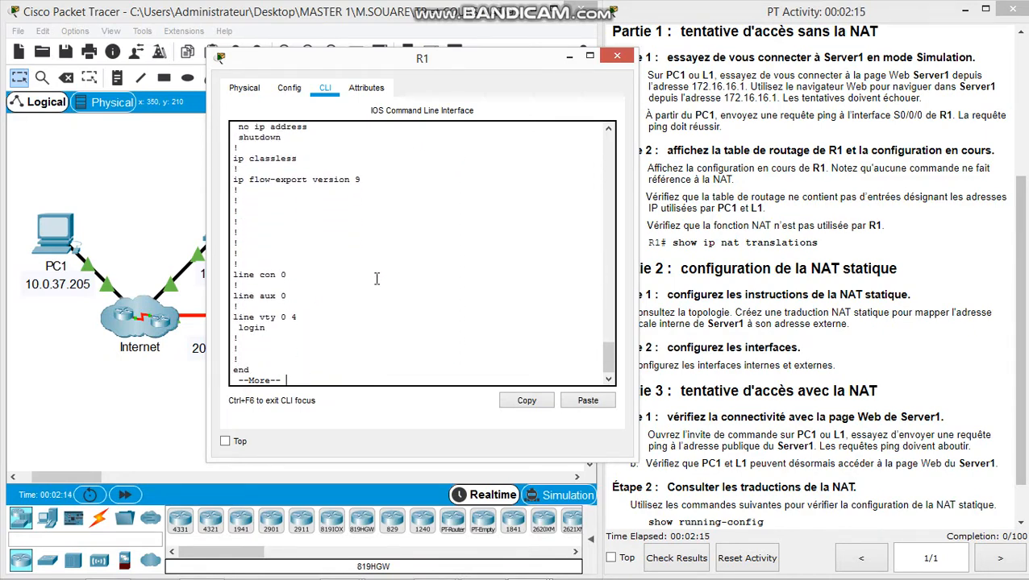
{"action": "key", "text": "Return"}
{"action": "key", "text": "Return"}
{"action": "key", "text": "Return"}
{"action": "key", "text": "Return"}
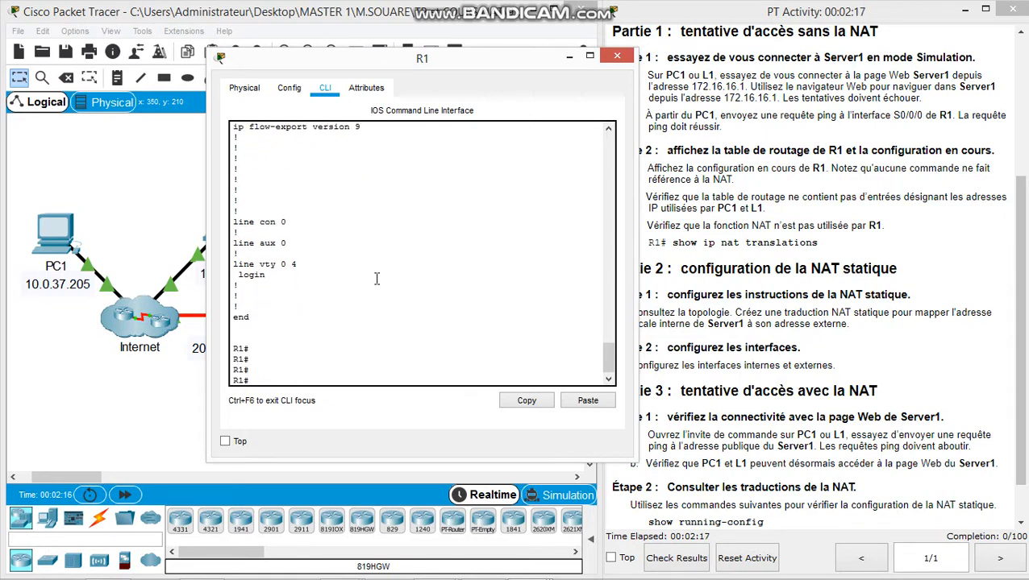
Step: Display R1's routing table with show ip route
{"action": "left_click", "coordinate": [803, 307]}
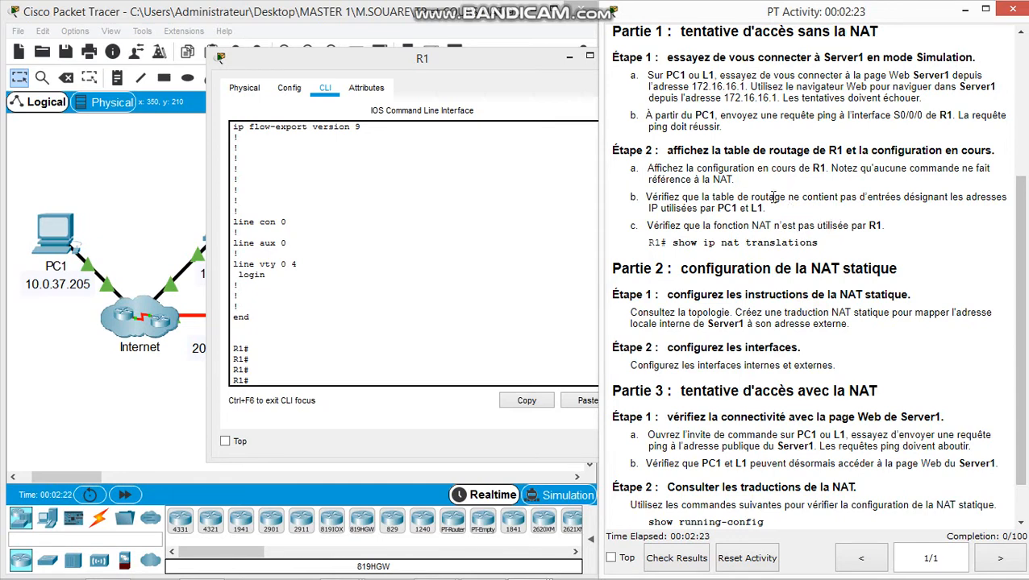
{"action": "left_click", "coordinate": [378, 62]}
{"action": "type", "text": "sh"}
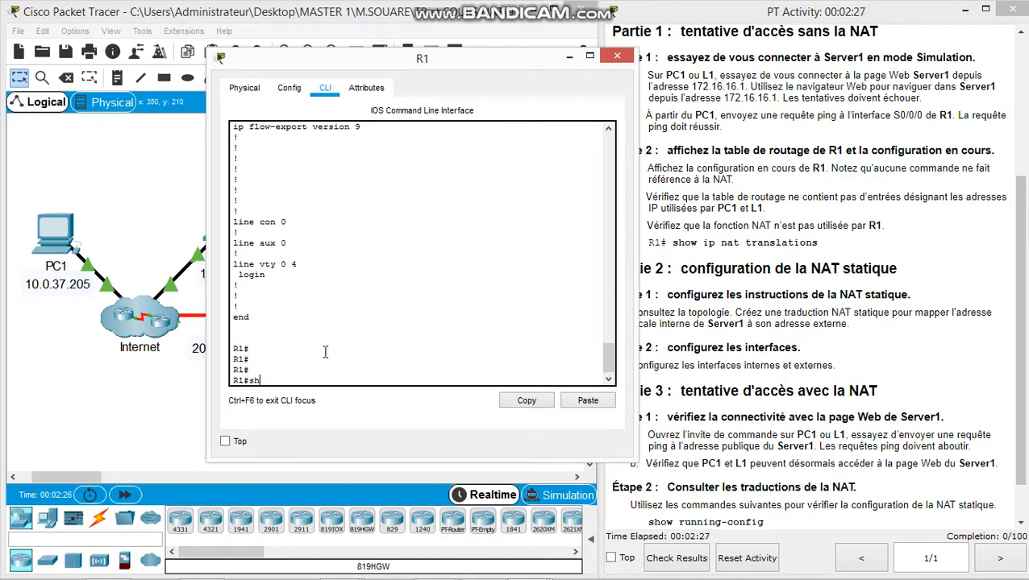
{"action": "type", "text": " ipp rou"}
{"action": "key", "text": "Tab"}
{"action": "key", "text": "BackSpace"}
{"action": "key", "text": "BackSpace"}
{"action": "key", "text": "BackSpace"}
{"action": "key", "text": "BackSpace"}
{"action": "key", "text": "BackSpace"}
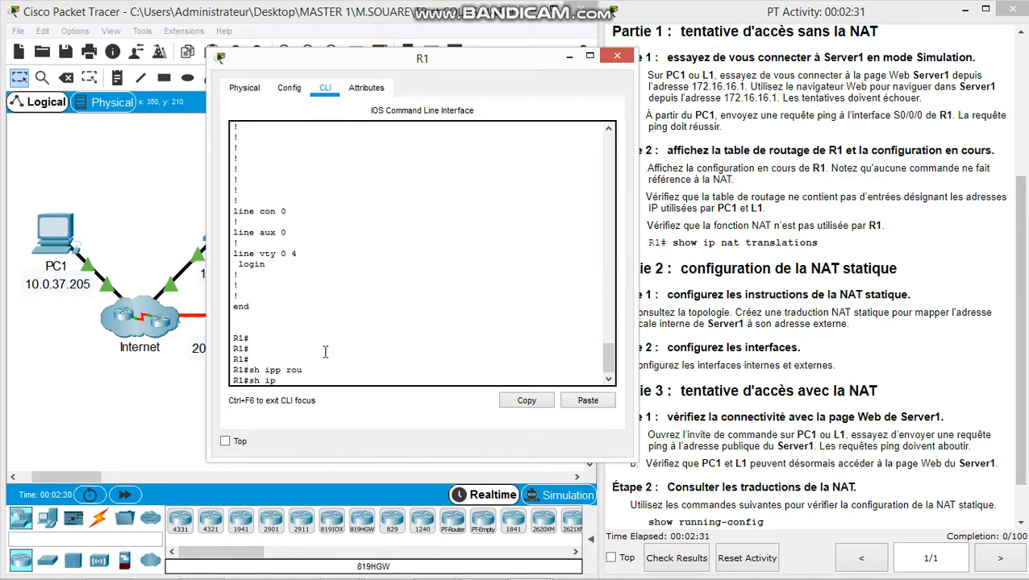
{"action": "type", "text": "rou"}
{"action": "key", "text": "Tab"}
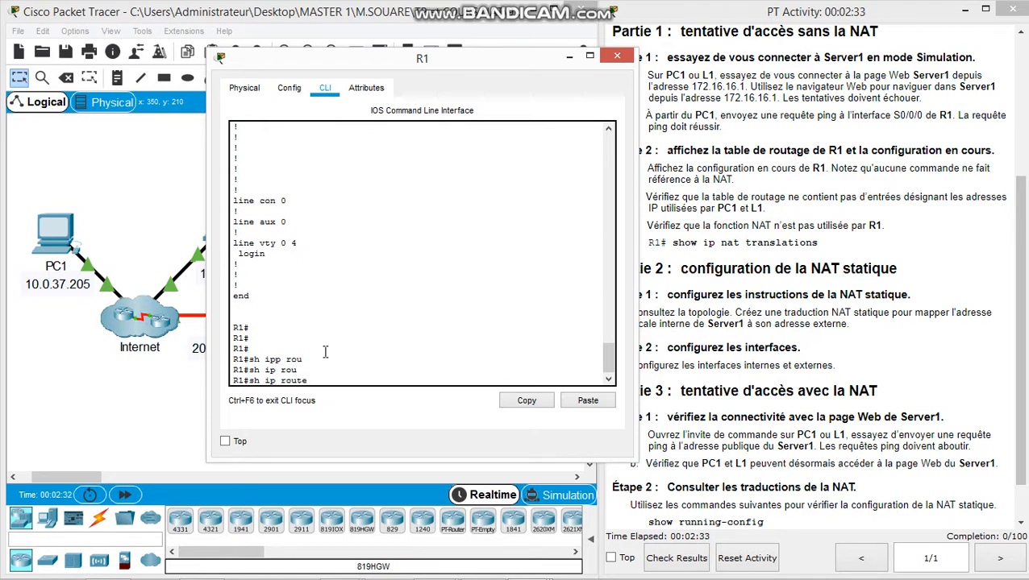
{"action": "key", "text": "Return"}
Step: Check the listed 172.16.0.0 and 209.165.128.0 routes for entries covering PC1 and L1, and close R1's window
{"action": "left_click_drag", "start_coordinate": [250, 306], "coordinate": [449, 360]}
{"action": "left_click_drag", "start_coordinate": [463, 64], "coordinate": [576, 58]}
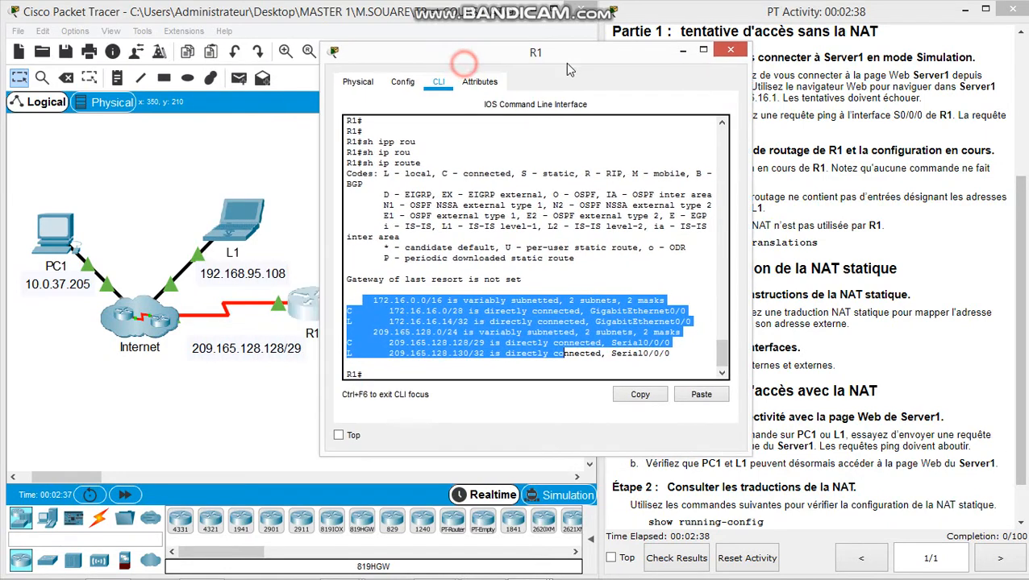
{"action": "left_click", "coordinate": [484, 348]}
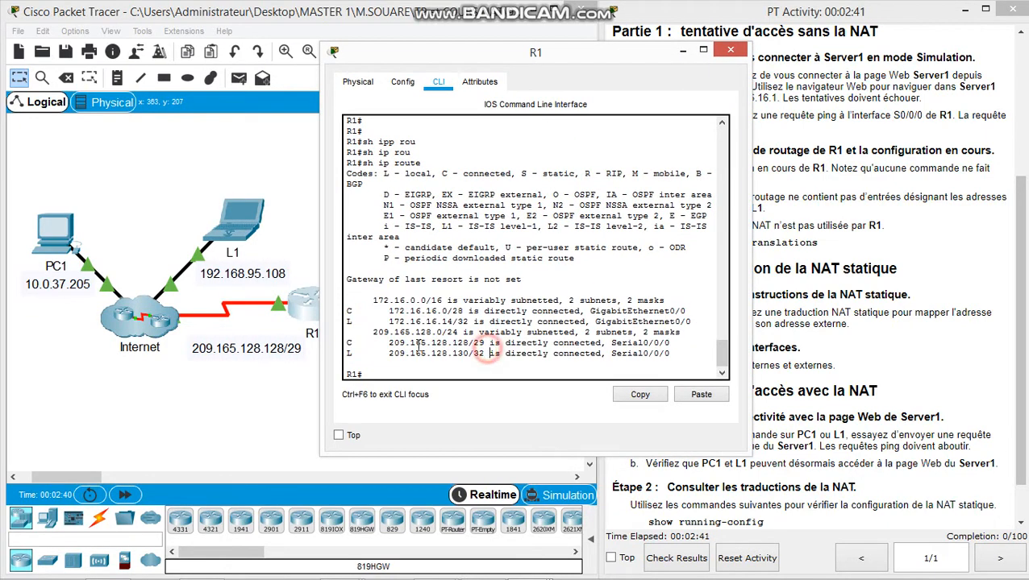
{"action": "left_click", "coordinate": [730, 50]}
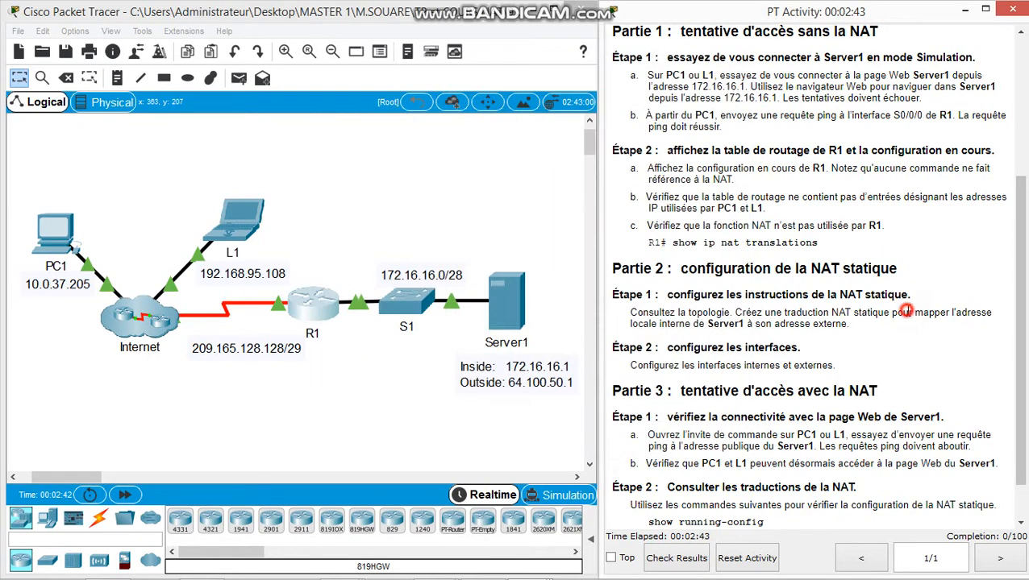
Step: Reopen R1's command-line interface and enter global configuration mode with conf t
{"action": "scroll", "coordinate": [887, 295], "scroll_direction": "down", "scroll_amount": 1}
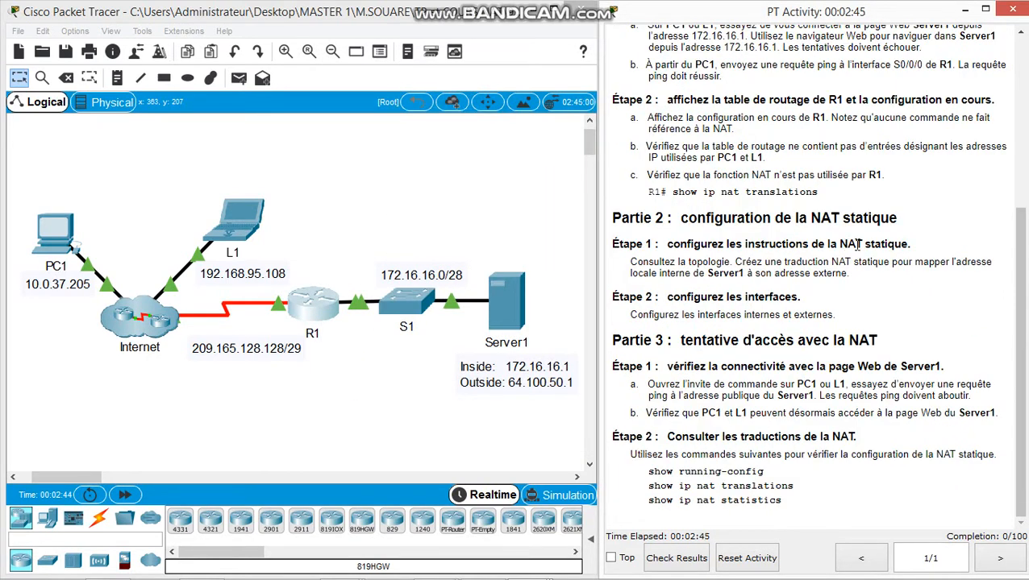
{"action": "left_click", "coordinate": [312, 304]}
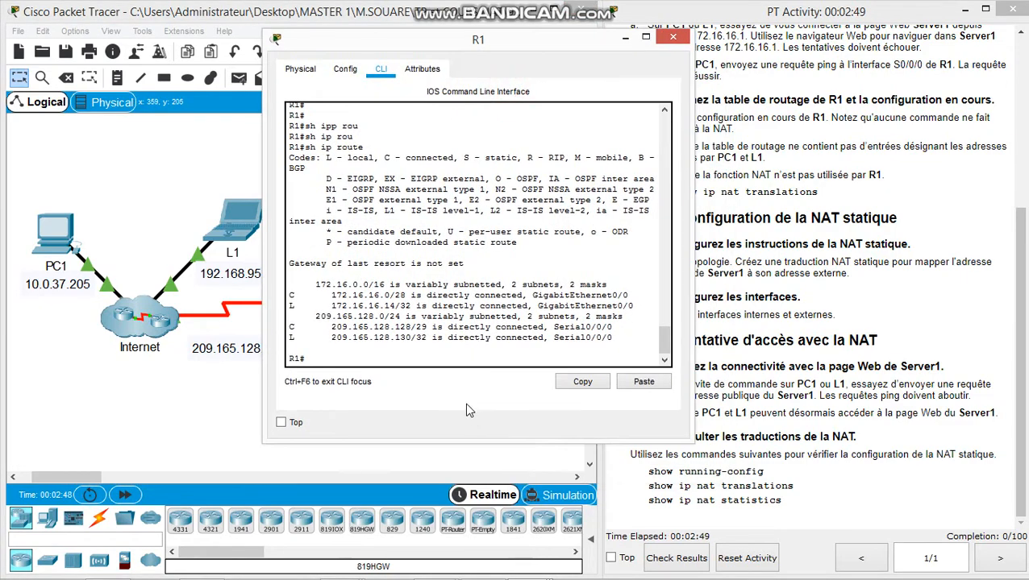
{"action": "left_click", "coordinate": [476, 367]}
{"action": "type", "text": "con ft"}
{"action": "key", "text": "Return"}
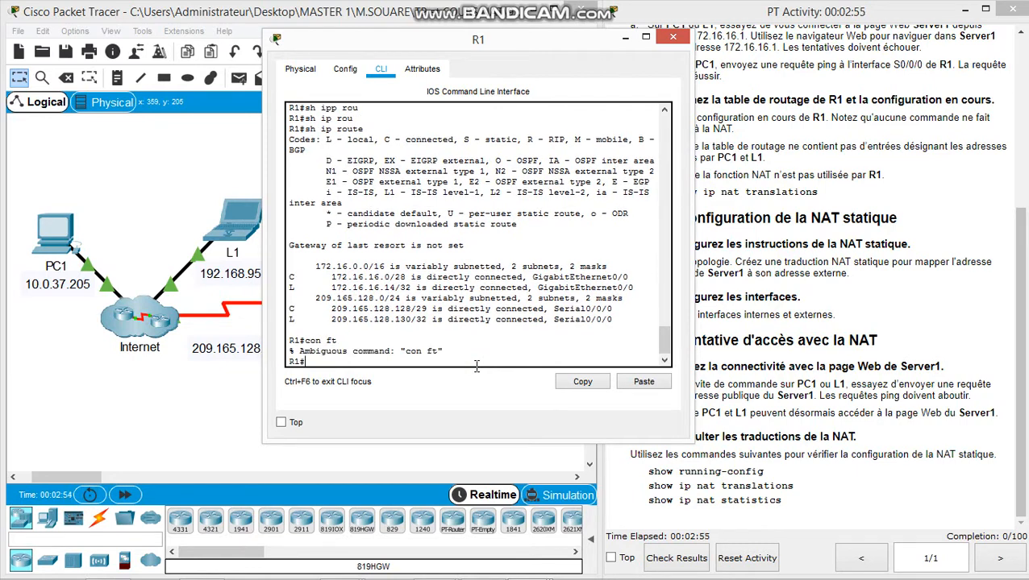
{"action": "type", "text": "con f"}
{"action": "key", "text": "Return"}
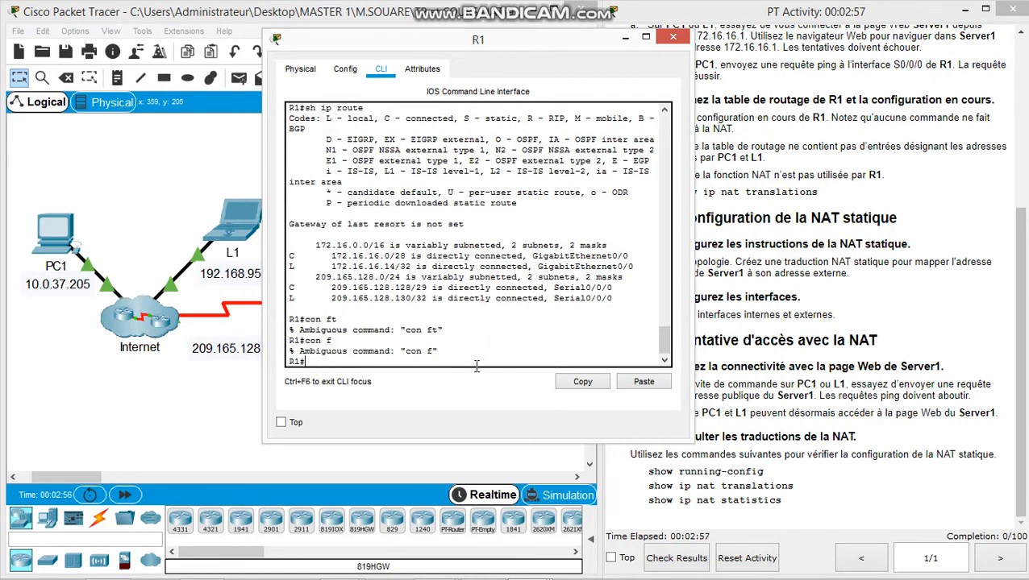
{"action": "key", "text": "Up"}
{"action": "type", "text": "f t"}
{"action": "key", "text": "Return"}
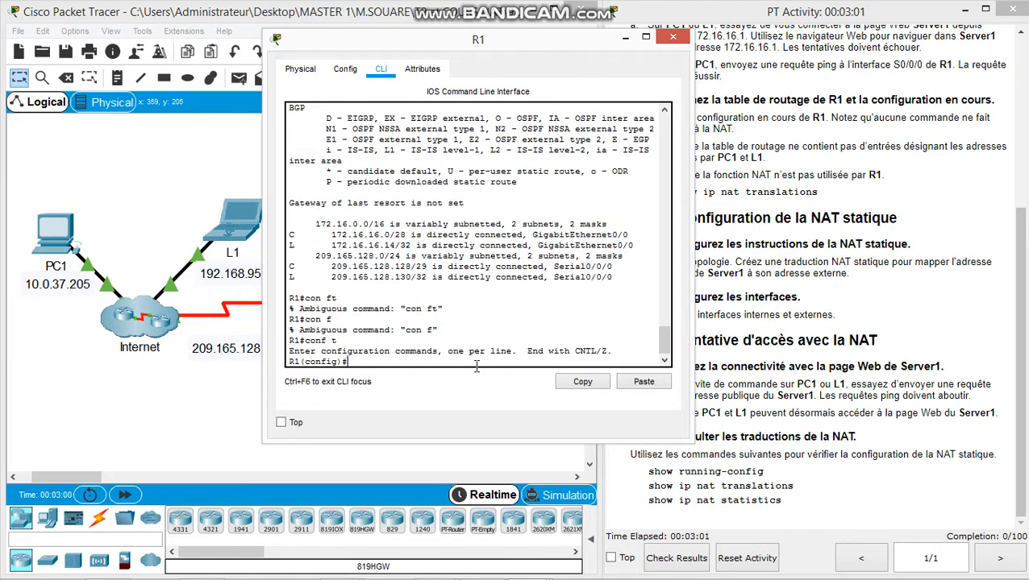
Step: Create a static NAT translation on R1 mapping inside address 172.16.16.1 to outside address 64.100.50.1 with ip nat inside source static
{"action": "type", "text": "ip nat in"}
{"action": "key", "text": "Tab"}
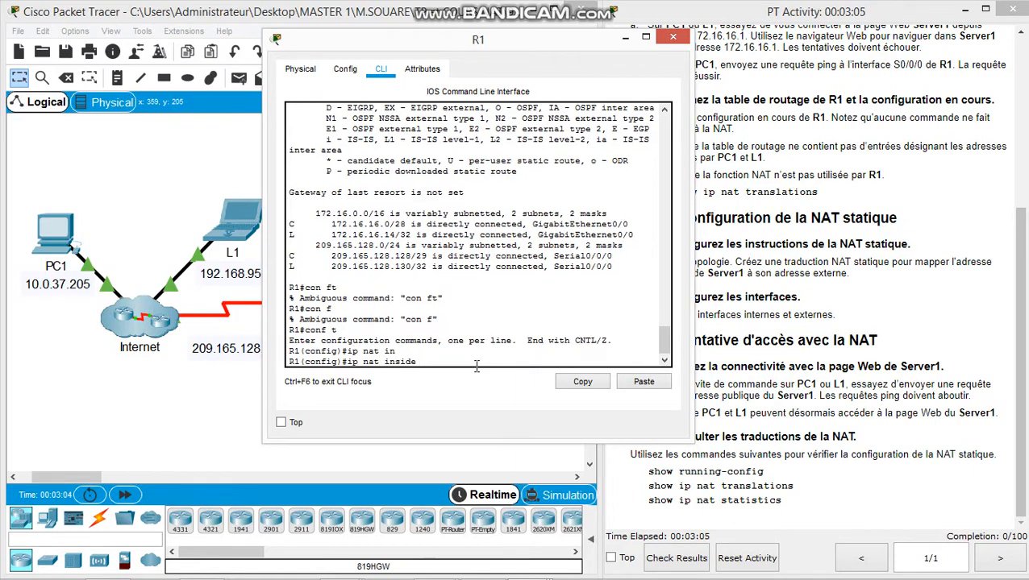
{"action": "type", "text": "sou"}
{"action": "key", "text": "Tab"}
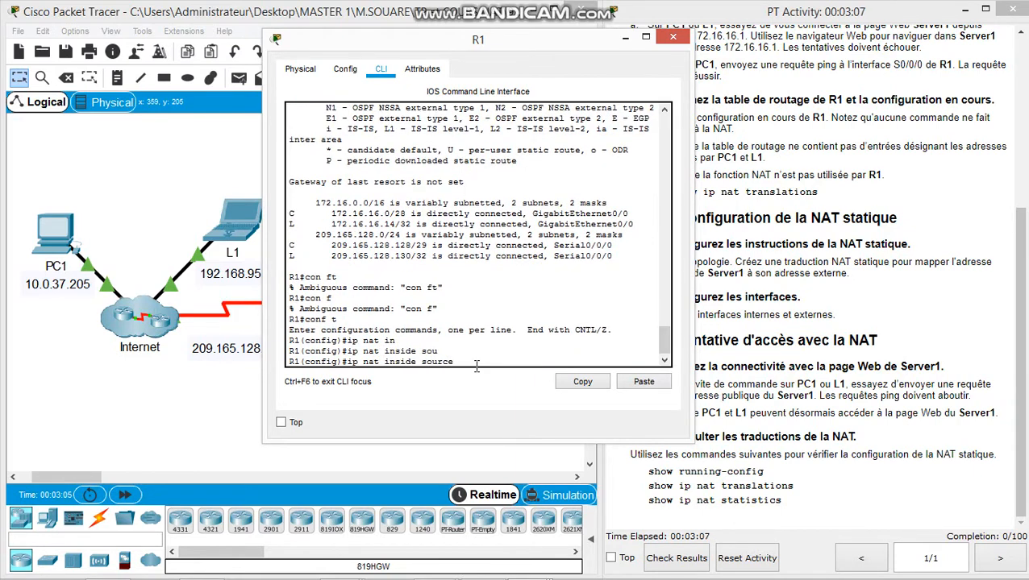
{"action": "type", "text": "st"}
{"action": "key", "text": "Tab"}
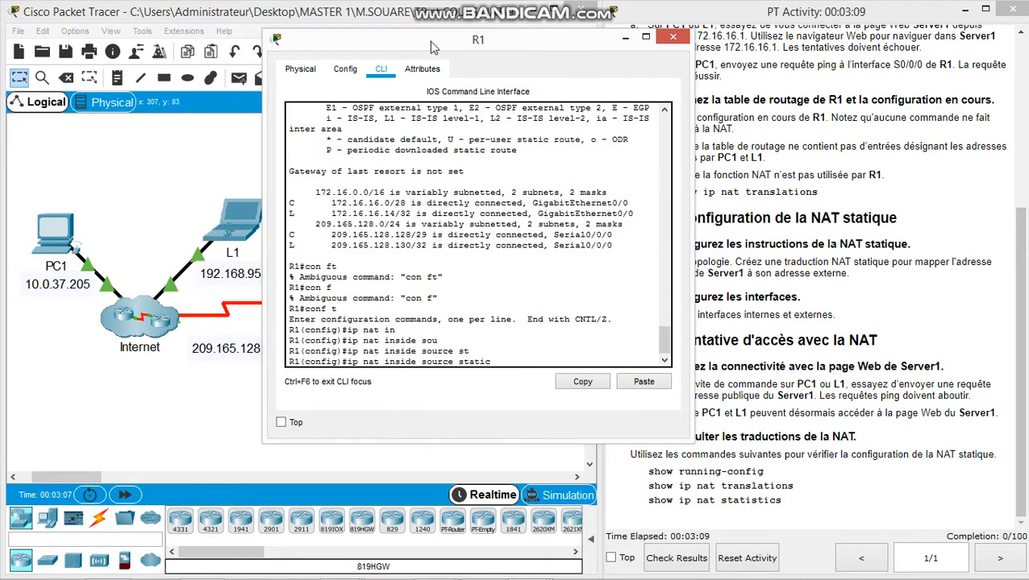
{"action": "left_click_drag", "start_coordinate": [439, 45], "coordinate": [818, 37]}
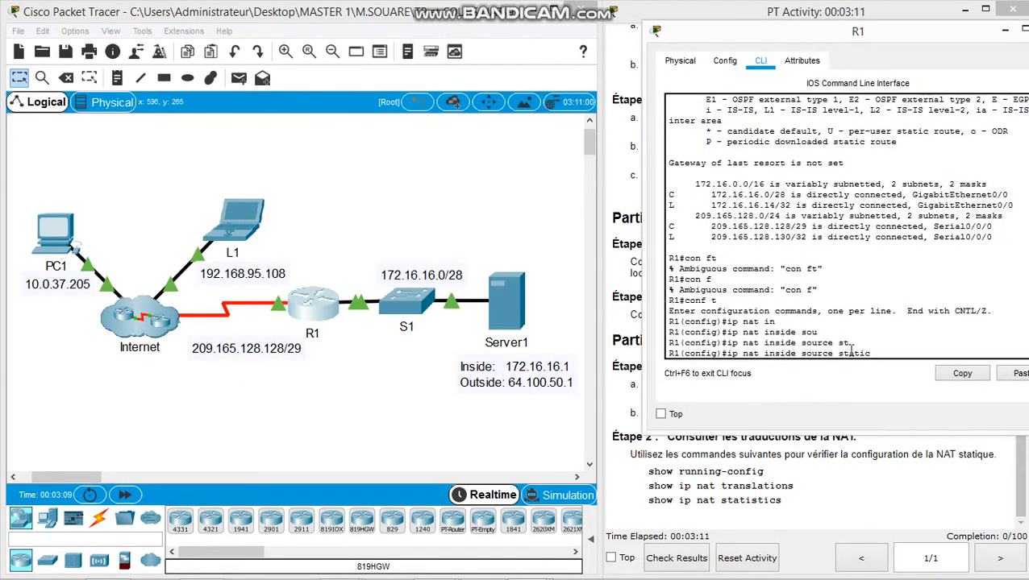
{"action": "type", "text": "172."}
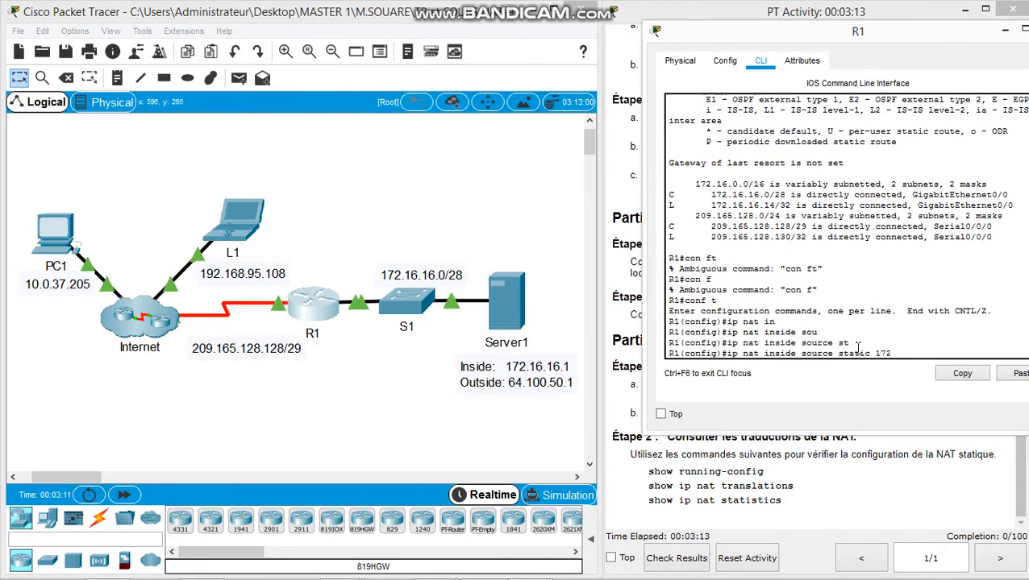
{"action": "type", "text": "16.16.1"}
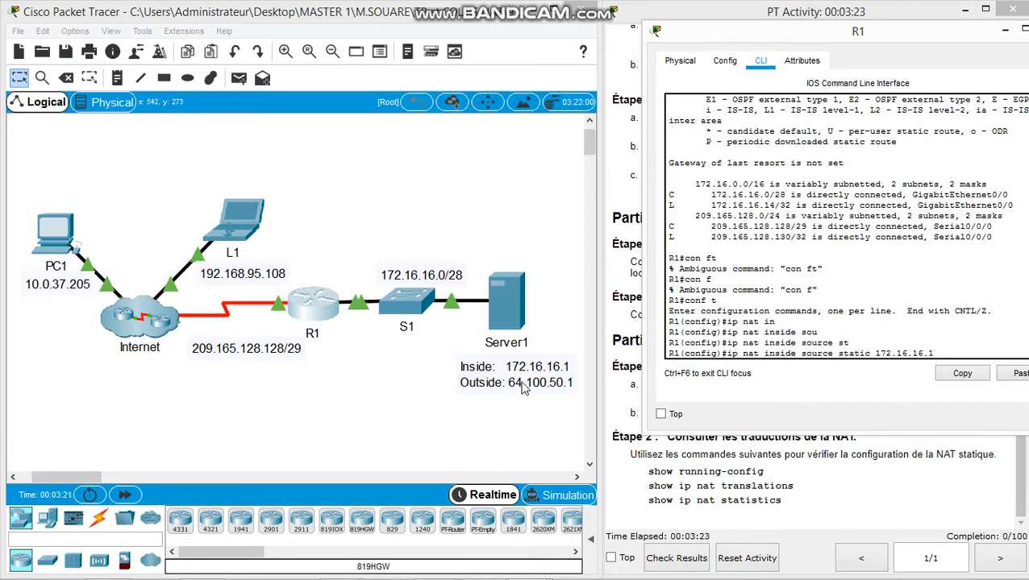
{"action": "type", "text": "64.100.50.1"}
{"action": "left_click_drag", "start_coordinate": [895, 34], "coordinate": [698, 38]}
{"action": "key", "text": "Return"}
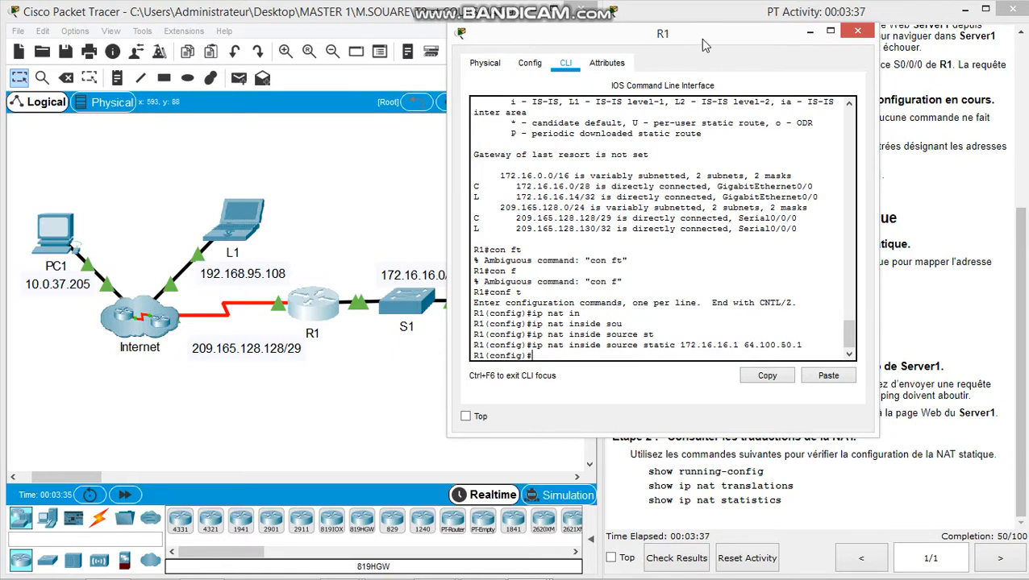
Step: Set R1's interface g0/0 as the NAT inside interface with ip nat inside, and exit interface configuration mode
{"action": "left_click_drag", "start_coordinate": [700, 38], "coordinate": [428, 45]}
{"action": "left_click", "coordinate": [725, 235]}
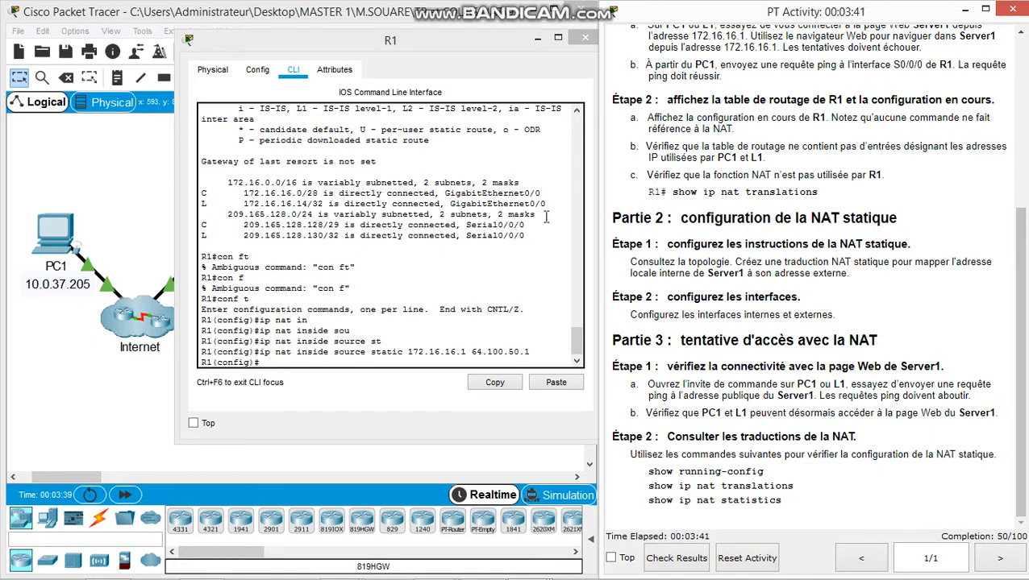
{"action": "left_click_drag", "start_coordinate": [426, 49], "coordinate": [834, 23]}
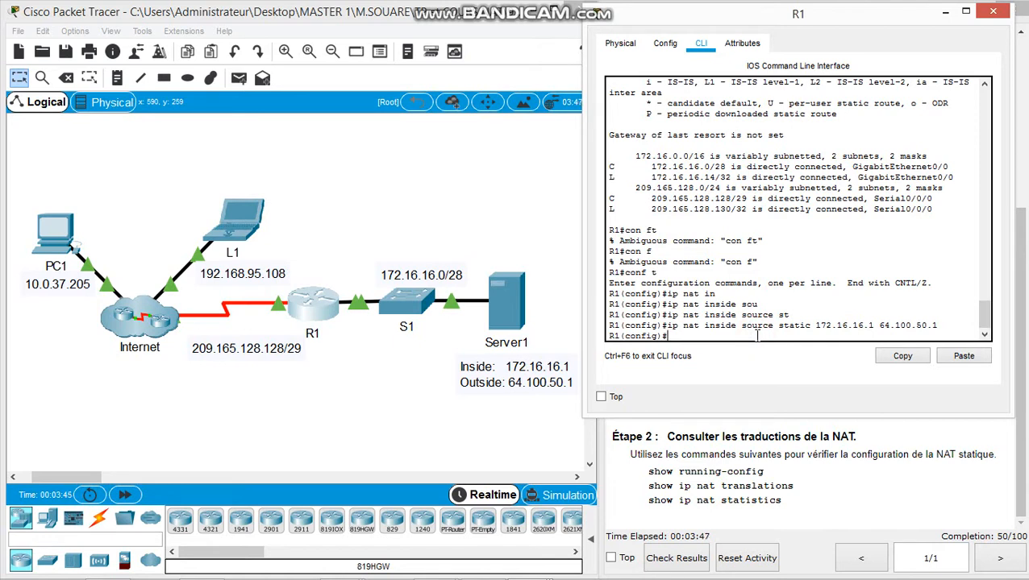
{"action": "type", "text": "nt g0/0"}
{"action": "key", "text": "Return"}
{"action": "type", "text": "ipn"}
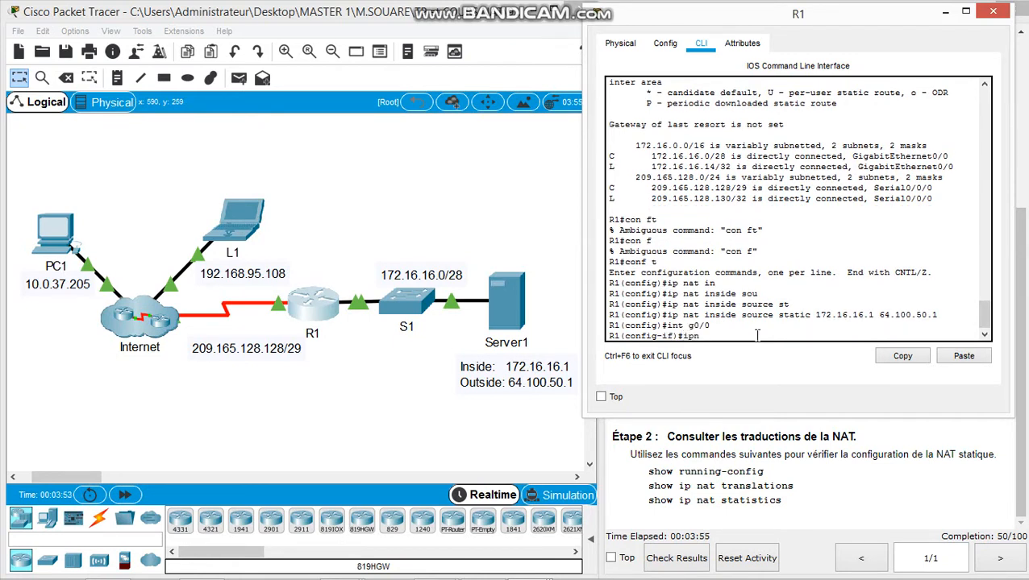
{"action": "key", "text": "BackSpace"}
{"action": "key", "text": "BackSpace"}
{"action": "key", "text": "Tab"}
{"action": "key", "text": "Return"}
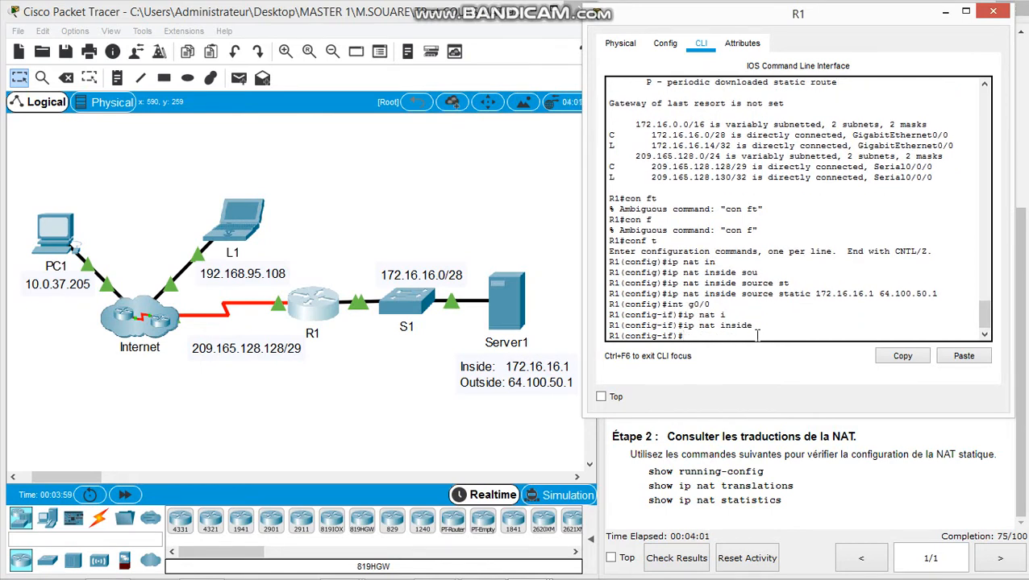
{"action": "type", "text": "EXIT"}
{"action": "key", "text": "Return"}
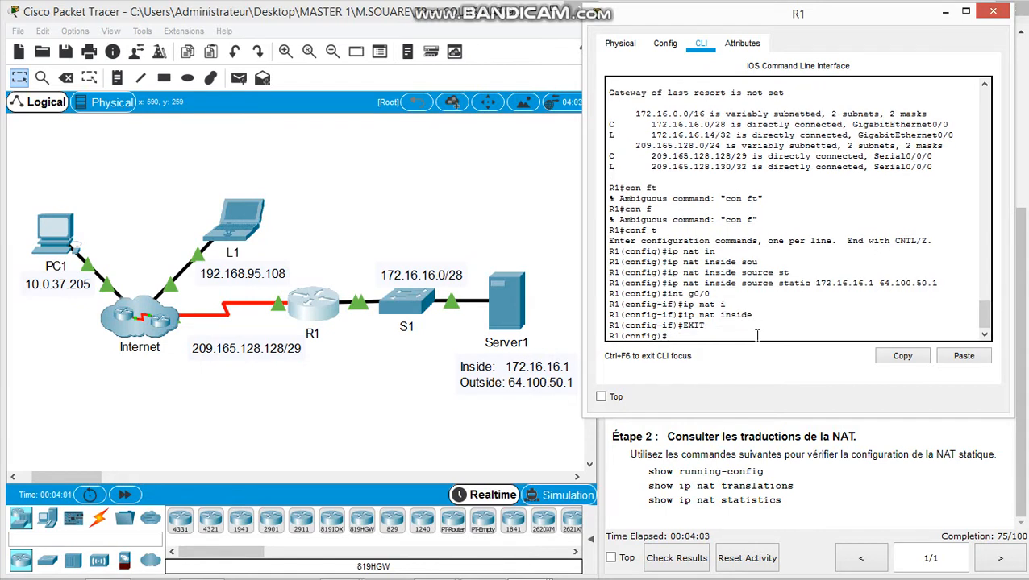
Step: Set R1's serial interface S0/0/0 as the NAT outside interface with ip nat outside, and close R1's window
{"action": "key", "text": "Up"}
{"action": "key", "text": "Up"}
{"action": "left_click", "coordinate": [263, 422]}
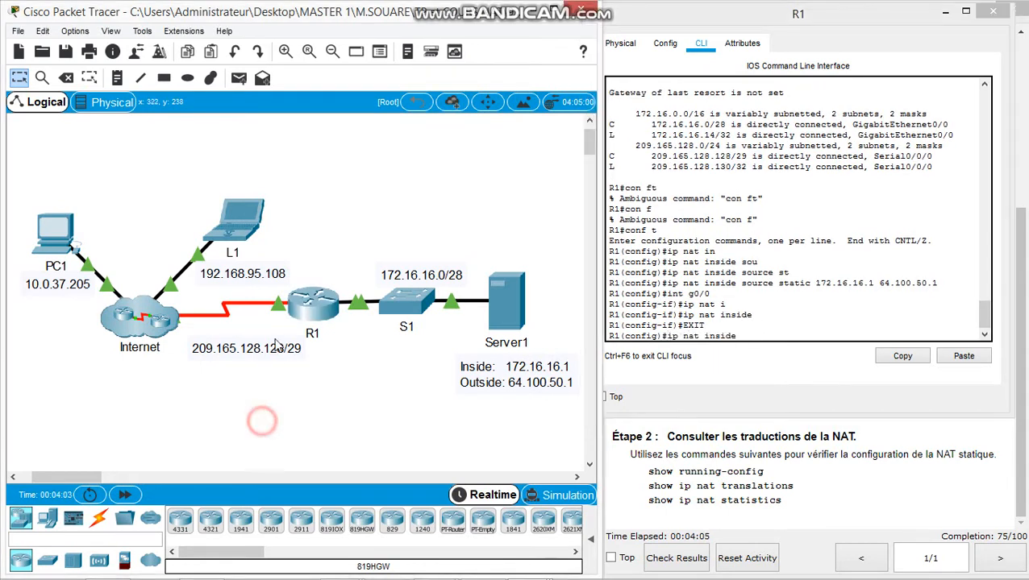
{"action": "left_click", "coordinate": [770, 336]}
{"action": "key", "text": "Up"}
{"action": "key", "text": "Up"}
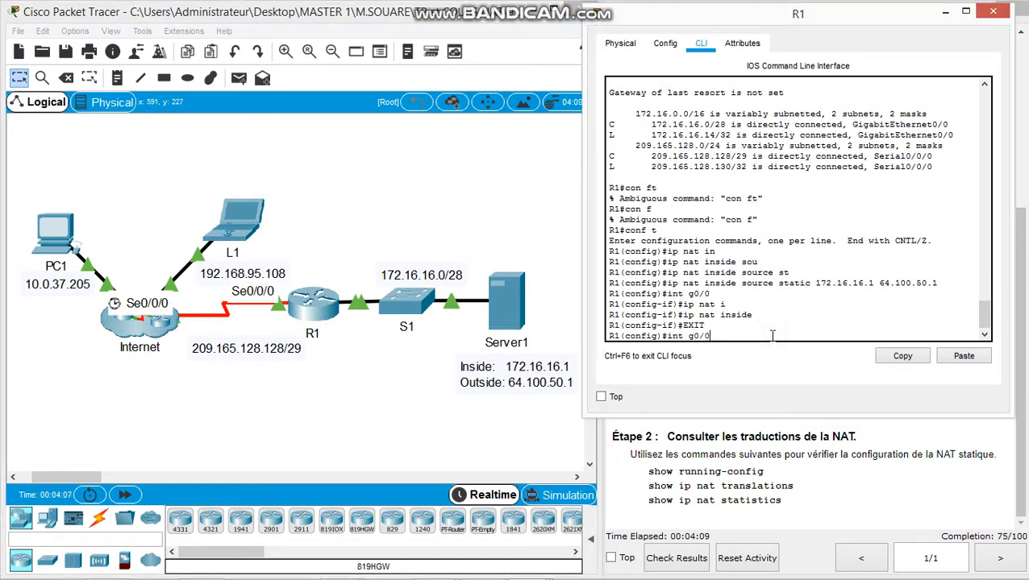
{"action": "type", "text": "s"}
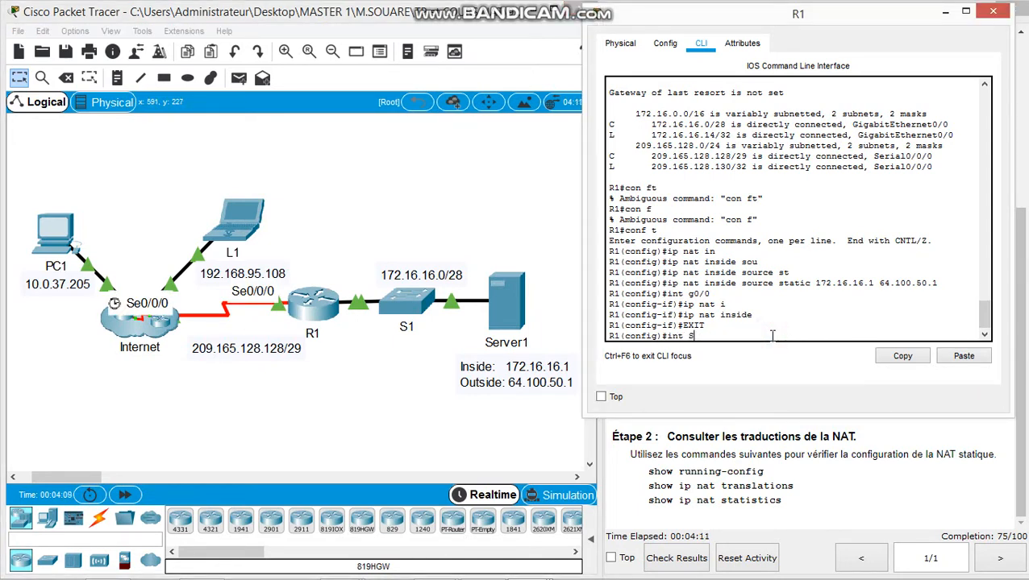
{"action": "type", "text": "0/0"}
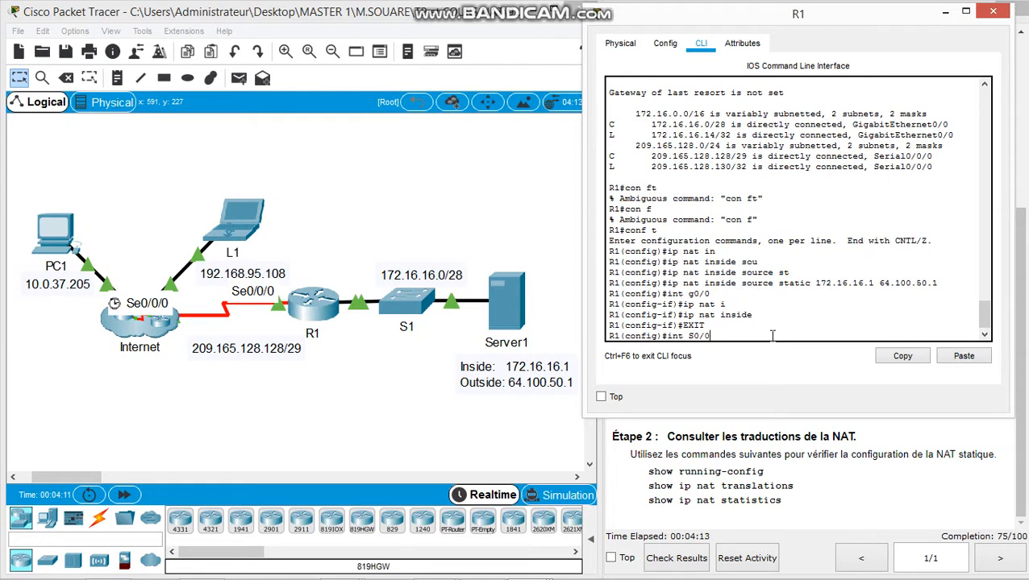
{"action": "type", "text": "/0"}
{"action": "key", "text": "Return"}
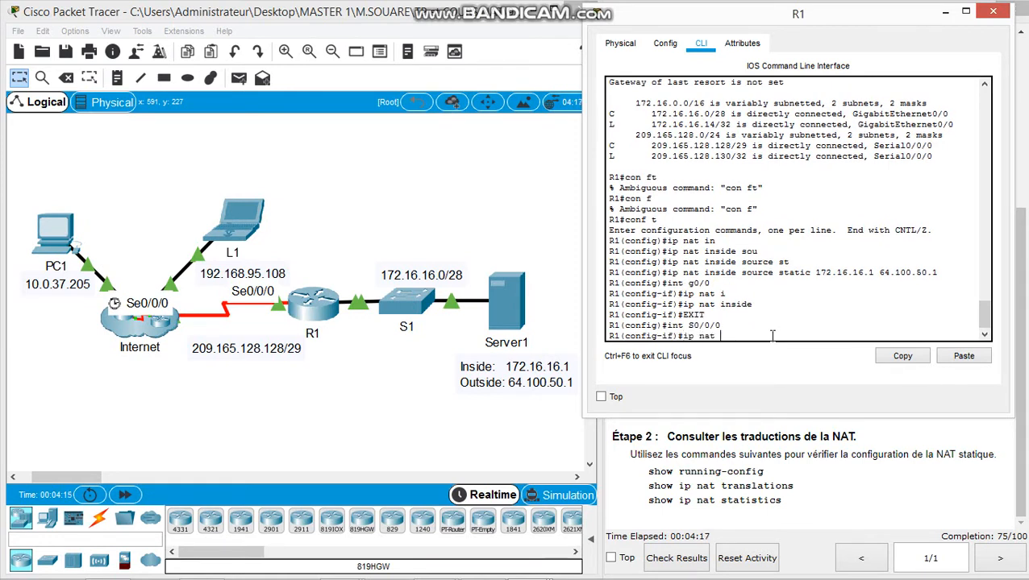
{"action": "type", "text": "ip nat ou"}
{"action": "key", "text": "Tab"}
{"action": "key", "text": "Return"}
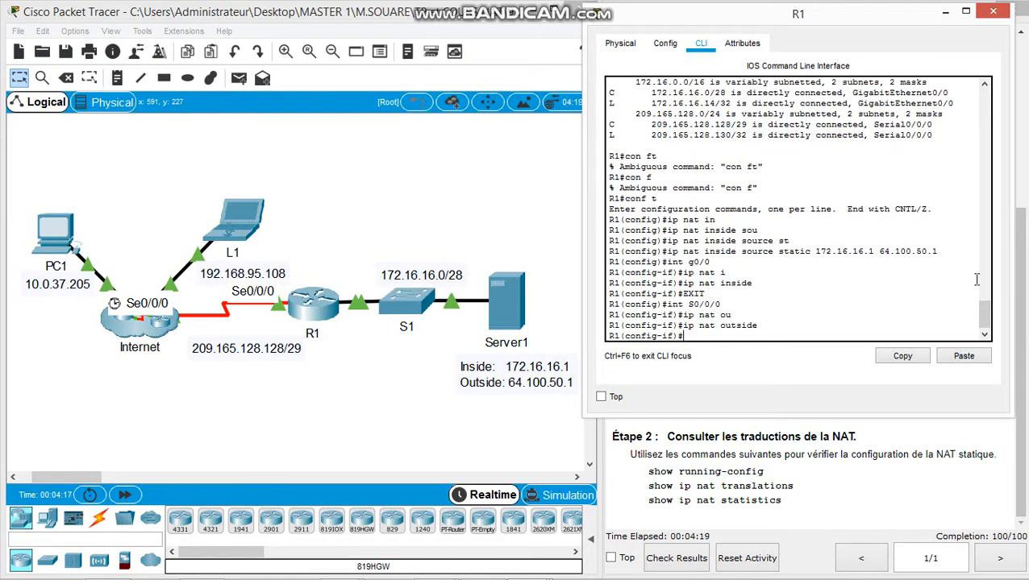
{"action": "left_click", "coordinate": [993, 11]}
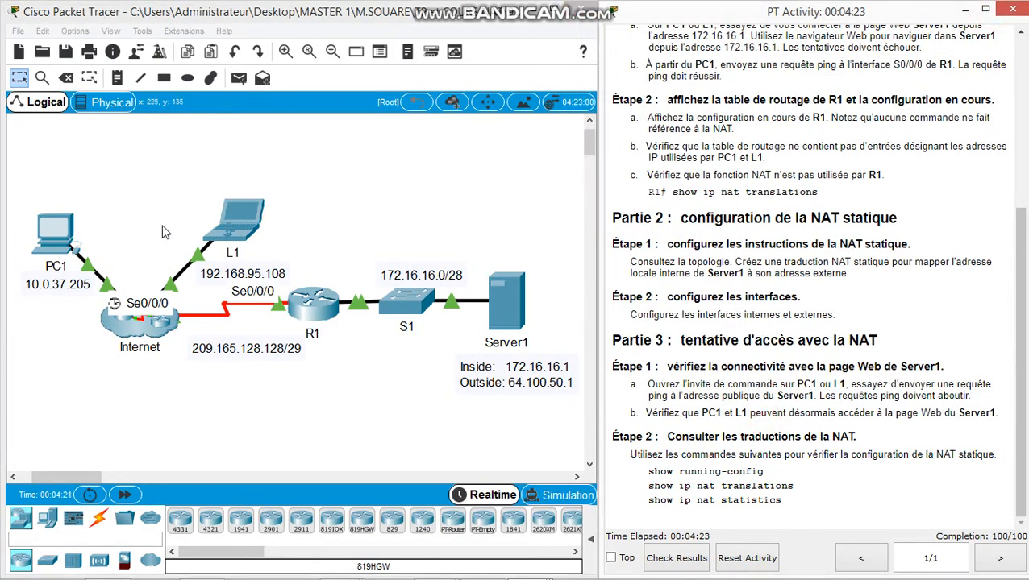
Step: Load Server1's web page at 64.100.50.1 in PC1's web browser to test access with NAT, and close PC1's window
{"action": "left_click", "coordinate": [57, 233]}
{"action": "left_click", "coordinate": [579, 80]}
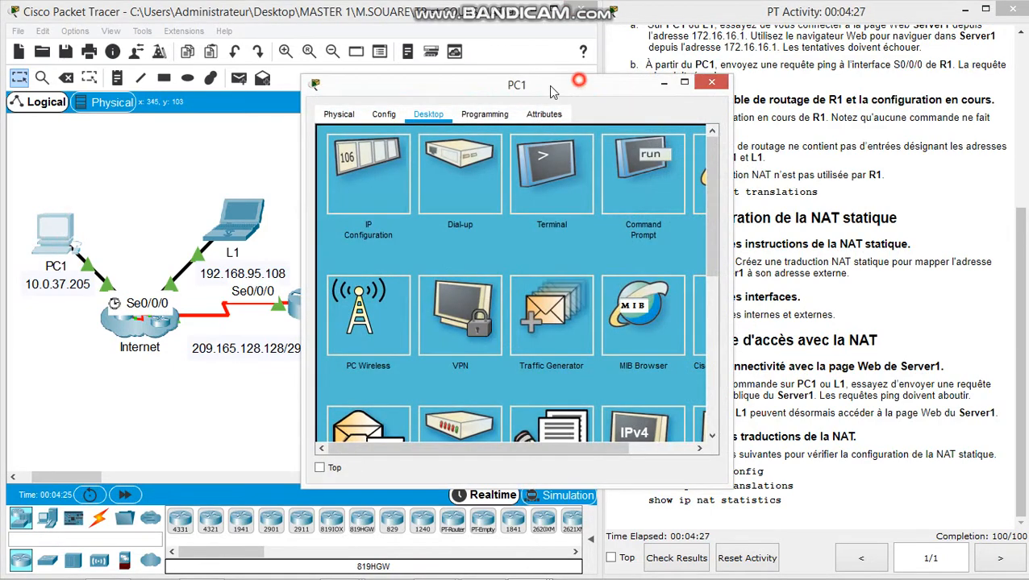
{"action": "left_click_drag", "start_coordinate": [553, 92], "coordinate": [466, 105]}
{"action": "scroll", "coordinate": [466, 462], "scroll_direction": "right", "scroll_amount": 2}
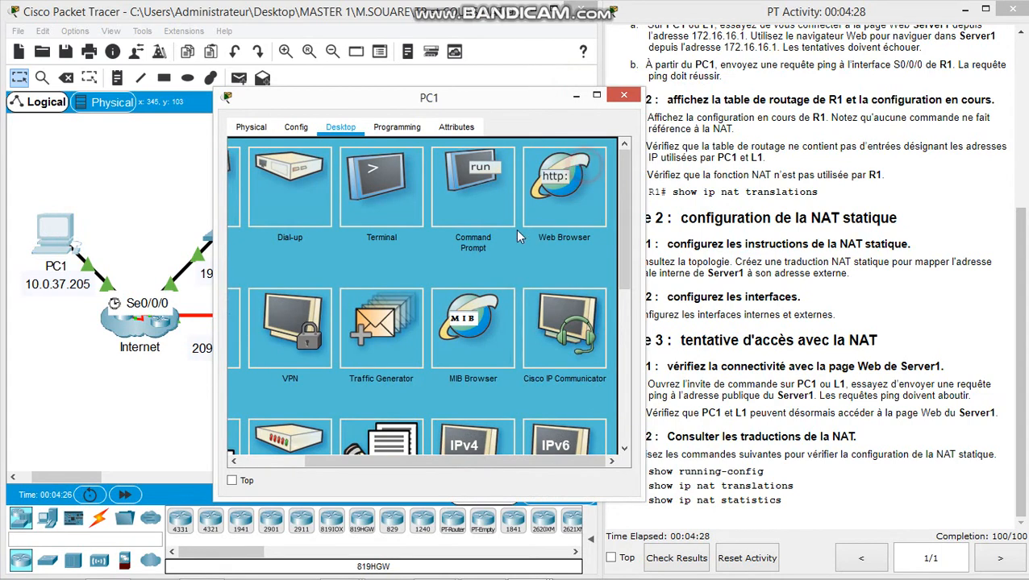
{"action": "left_click", "coordinate": [542, 212]}
{"action": "left_click", "coordinate": [414, 178]}
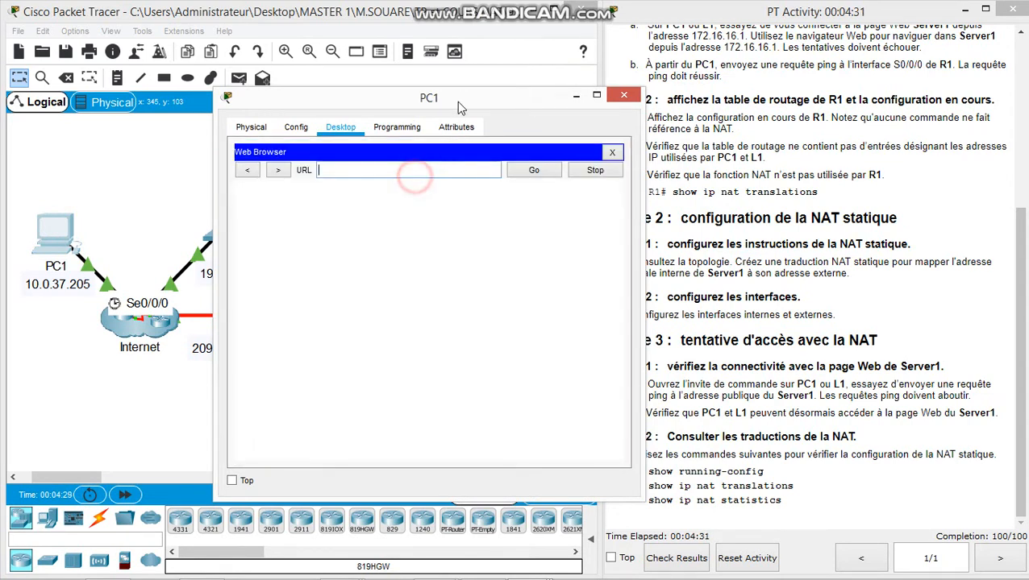
{"action": "left_click_drag", "start_coordinate": [457, 102], "coordinate": [689, 81]}
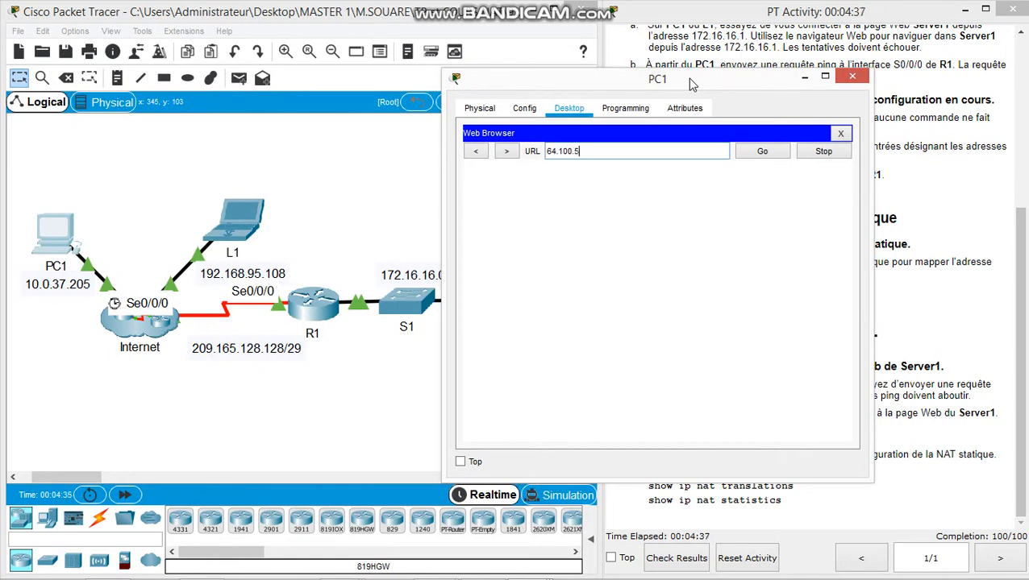
{"action": "left_click_drag", "start_coordinate": [690, 81], "coordinate": [846, 65]}
{"action": "type", "text": "."}
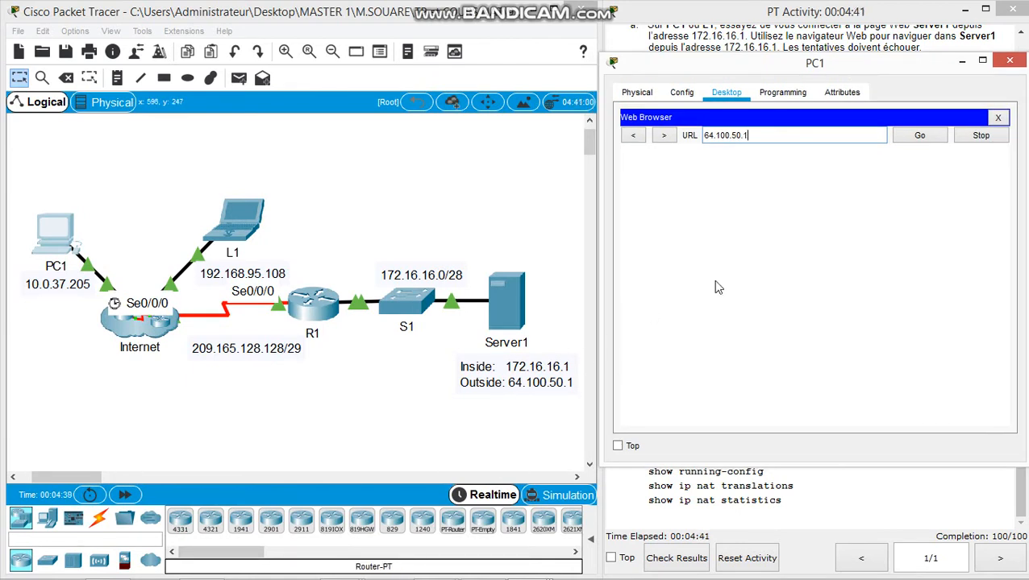
{"action": "type", "text": "1"}
{"action": "key", "text": "Return"}
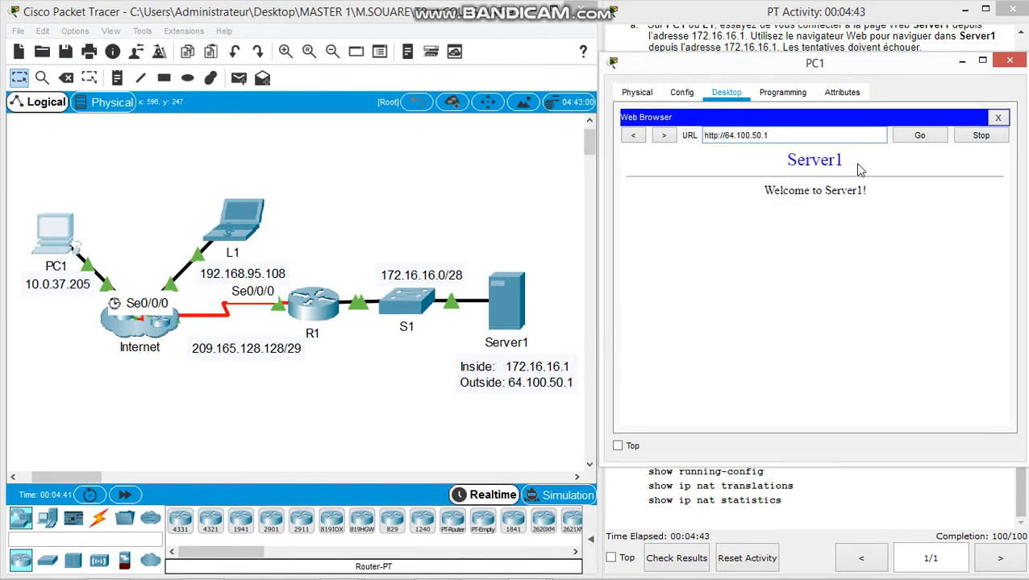
{"action": "left_click", "coordinate": [1009, 60]}
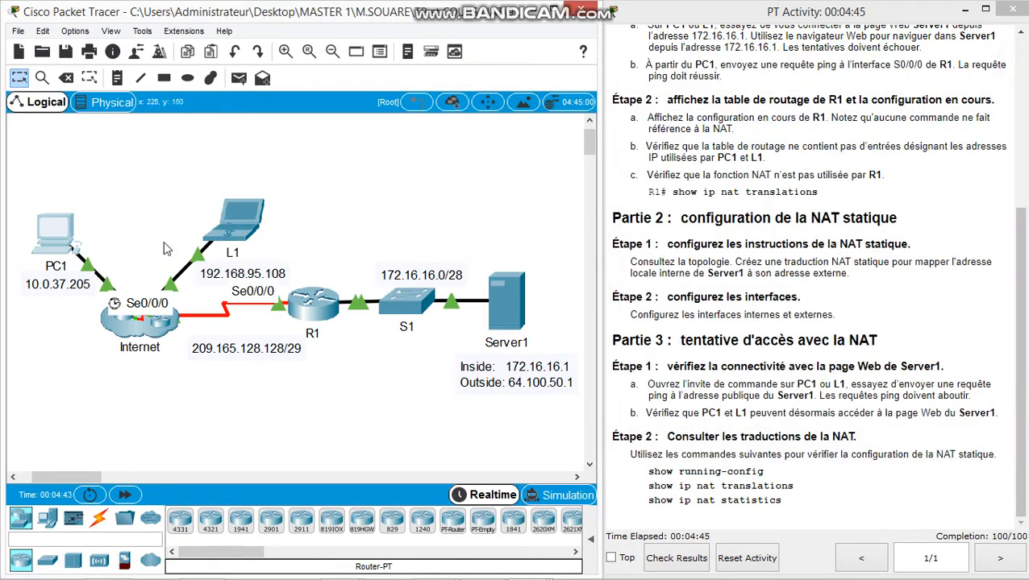
Step: Open R1's command line and leave interface configuration mode for privileged EXEC mode with END
{"action": "left_click", "coordinate": [807, 355]}
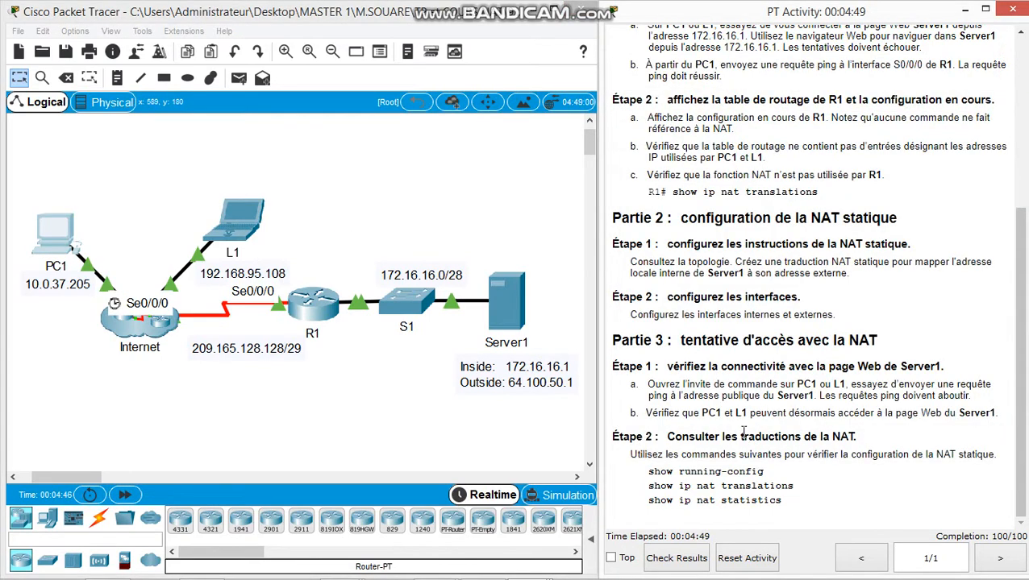
{"action": "left_click", "coordinate": [310, 306]}
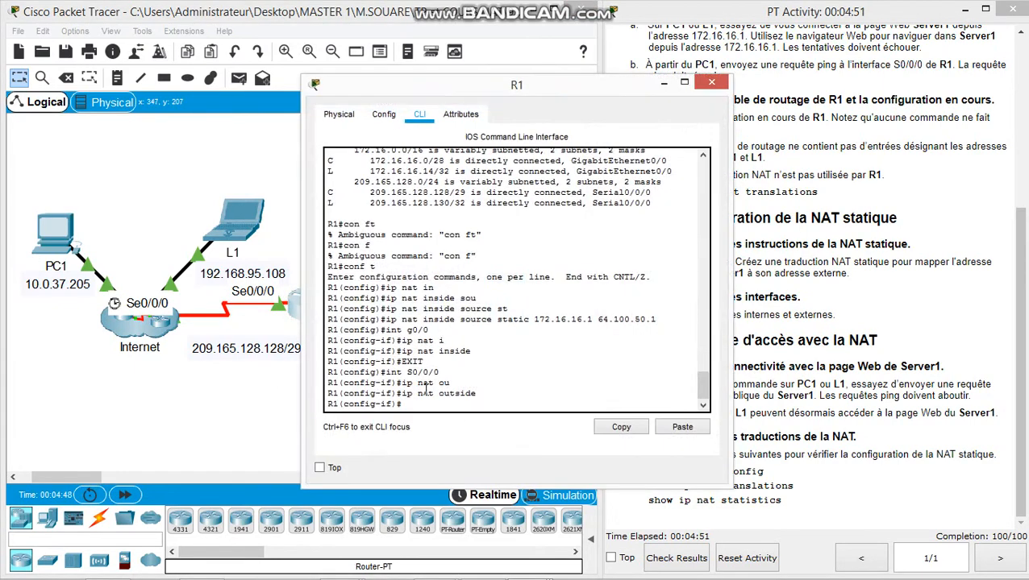
{"action": "type", "text": "END"}
{"action": "key", "text": "Return"}
Step: Display R1's running configuration with show running-config and examine the NAT setting of interface GigabitEthernet0/0
{"action": "type", "text": "sh r"}
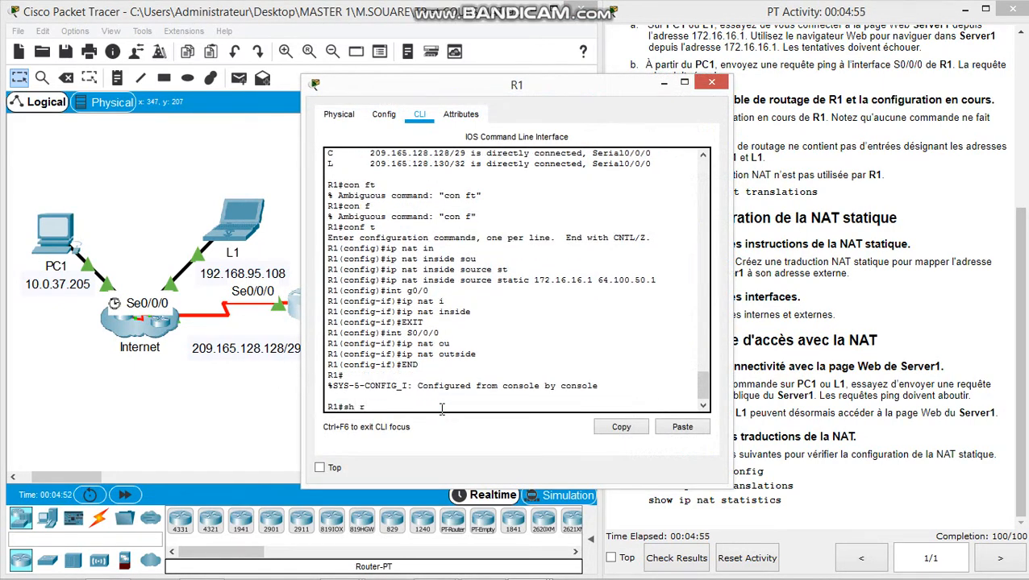
{"action": "type", "text": "u"}
{"action": "key", "text": "Tab"}
{"action": "key", "text": "Return"}
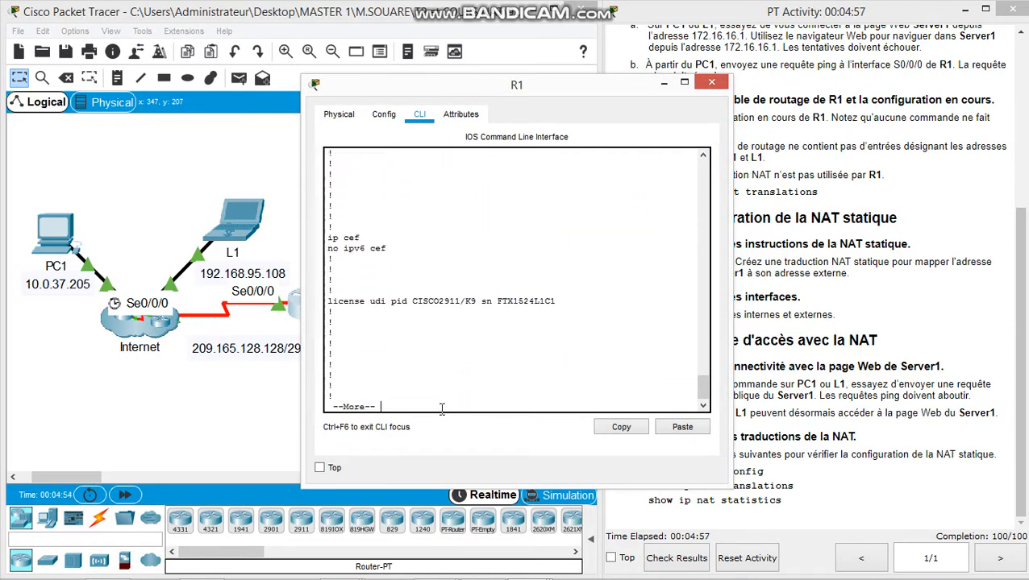
{"action": "key", "text": "space"}
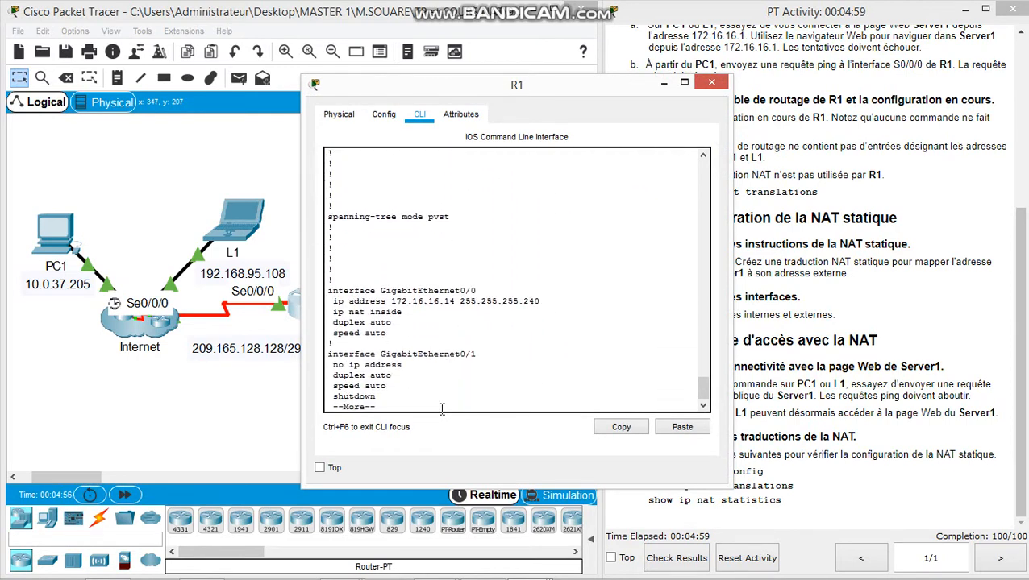
{"action": "left_click_drag", "start_coordinate": [405, 319], "coordinate": [331, 321]}
{"action": "left_click", "coordinate": [458, 321]}
Step: Continue through R1's running configuration to interface Serial0/0/0 and examine its NAT setting
{"action": "key", "text": "Return"}
{"action": "key", "text": "Return"}
{"action": "key", "text": "Return"}
{"action": "key", "text": "Return"}
{"action": "key", "text": "Return"}
{"action": "key", "text": "Return"}
{"action": "key", "text": "Return"}
{"action": "key", "text": "Return"}
{"action": "key", "text": "Return"}
{"action": "key", "text": "Return"}
{"action": "key", "text": "Return"}
{"action": "key", "text": "Return"}
{"action": "key", "text": "Return"}
{"action": "key", "text": "Return"}
{"action": "key", "text": "Return"}
{"action": "key", "text": "Return"}
{"action": "key", "text": "Return"}
{"action": "key", "text": "Return"}
{"action": "key", "text": "Return"}
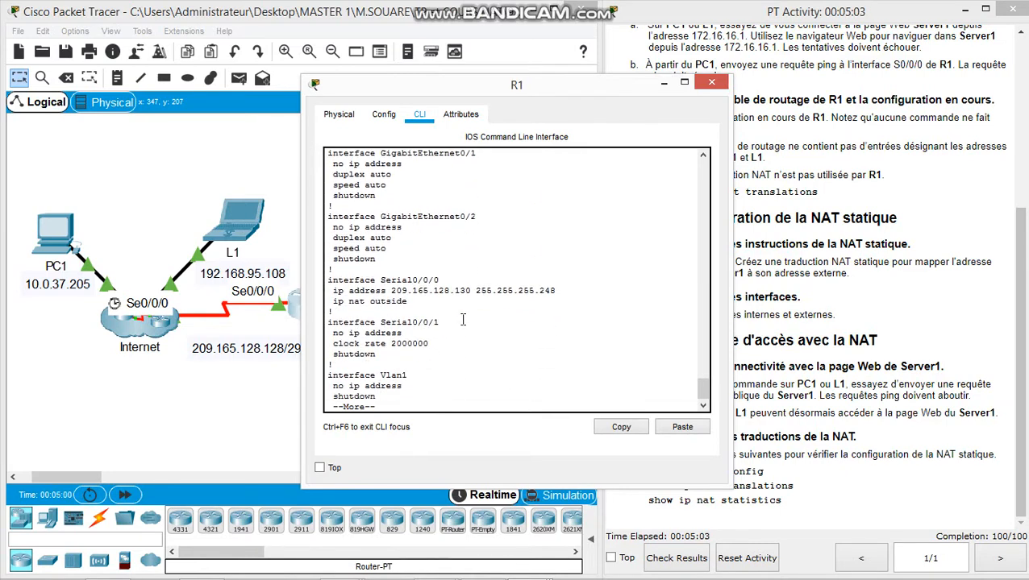
{"action": "left_click_drag", "start_coordinate": [331, 301], "coordinate": [415, 301]}
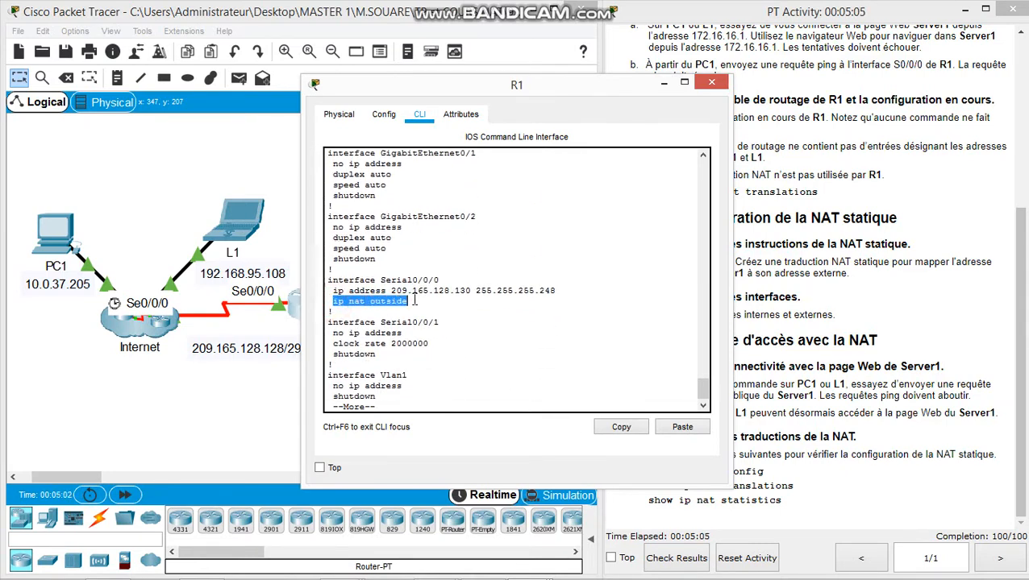
Step: Continue through the running configuration to the static NAT source statement, examine it, and close R1's window
{"action": "key", "text": "Return"}
{"action": "key", "text": "Return"}
{"action": "key", "text": "Return"}
{"action": "key", "text": "Return"}
{"action": "key", "text": "Return"}
{"action": "key", "text": "Return"}
{"action": "key", "text": "Return"}
{"action": "key", "text": "Return"}
{"action": "key", "text": "Return"}
{"action": "key", "text": "Return"}
{"action": "key", "text": "Return"}
{"action": "key", "text": "Return"}
{"action": "key", "text": "Return"}
{"action": "key", "text": "Return"}
{"action": "key", "text": "Return"}
{"action": "key", "text": "Return"}
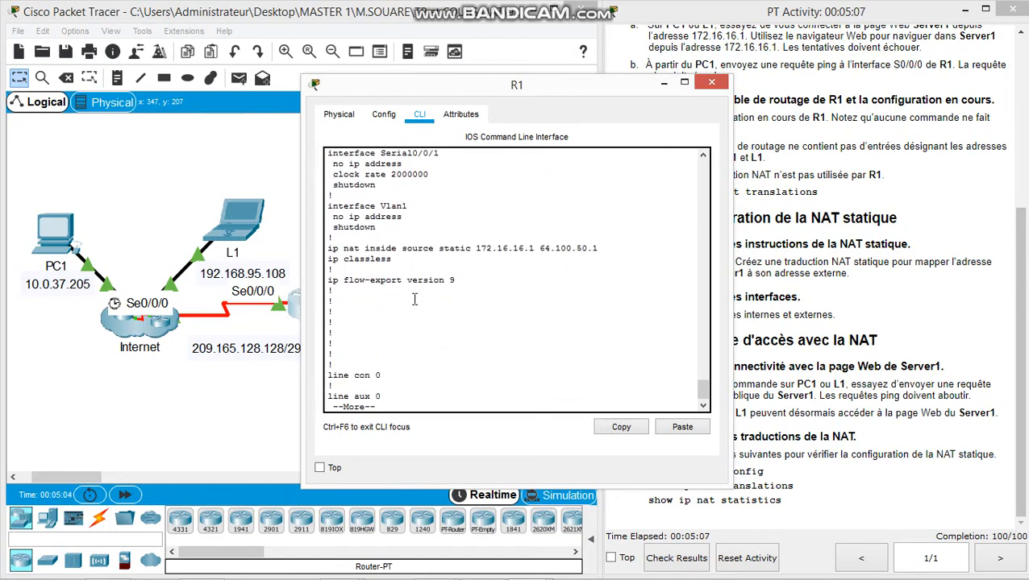
{"action": "left_click_drag", "start_coordinate": [326, 248], "coordinate": [611, 253]}
{"action": "left_click", "coordinate": [711, 82]}
Step: Reopen R1's command line, quit the configuration listing, and display the NAT table with show ip nat translations
{"action": "left_click", "coordinate": [306, 311]}
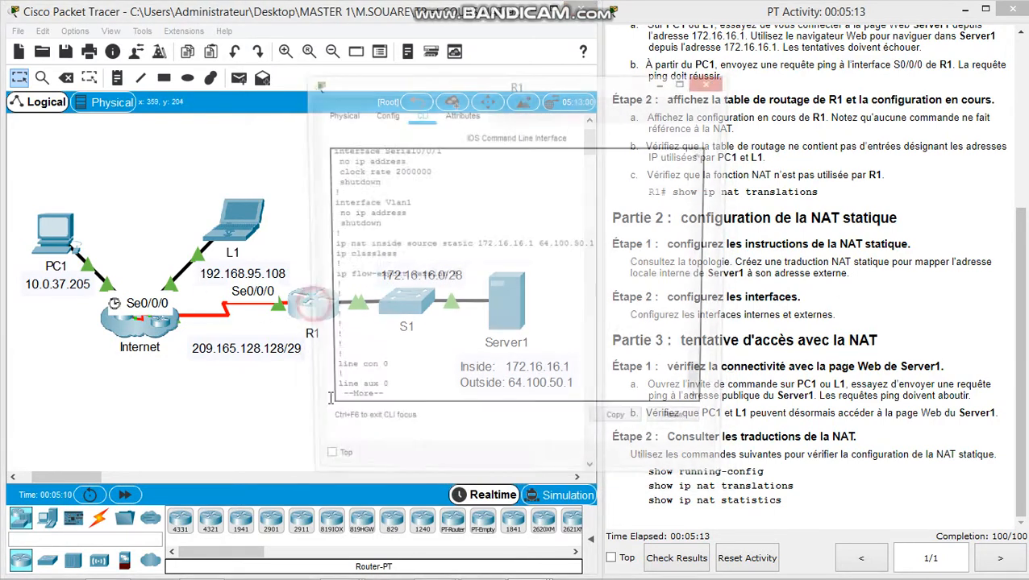
{"action": "key", "text": "q"}
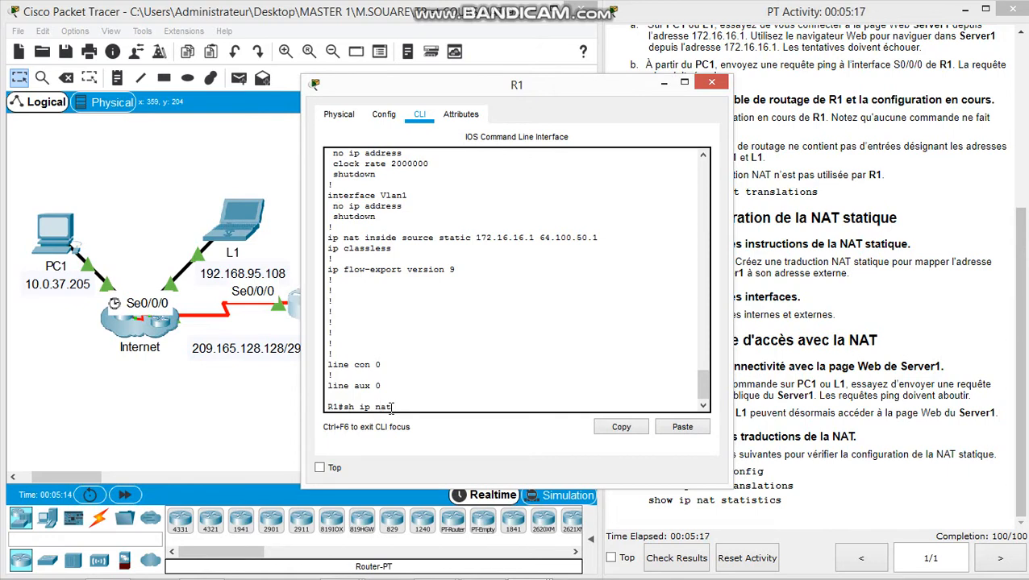
{"action": "type", "text": "sh ip nat tr"}
{"action": "key", "text": "Tab"}
{"action": "key", "text": "Return"}
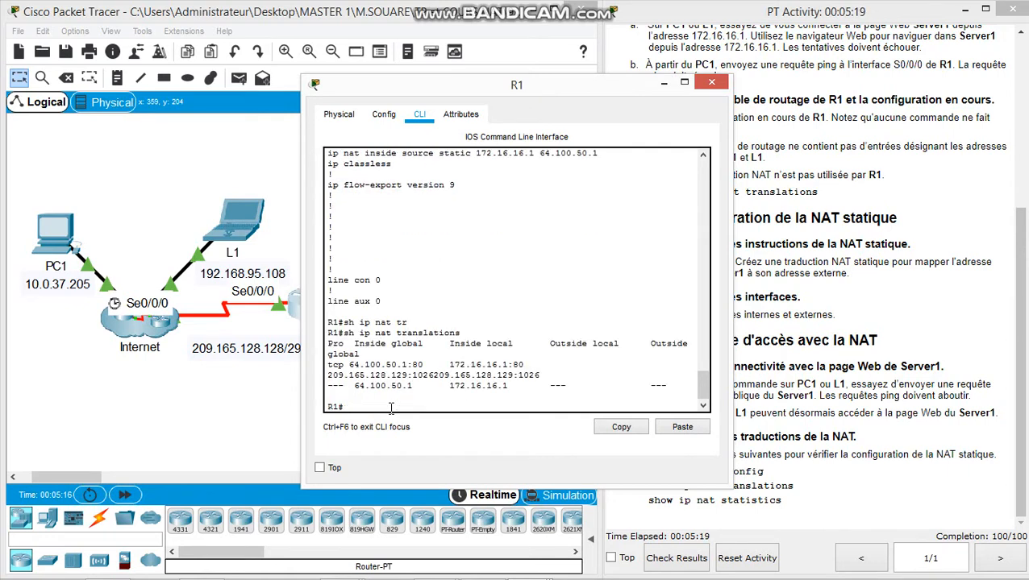
Step: Widen R1's window, compare the inside global and inside local addresses in the NAT table with the topology, and close the window
{"action": "left_click_drag", "start_coordinate": [731, 317], "coordinate": [966, 322]}
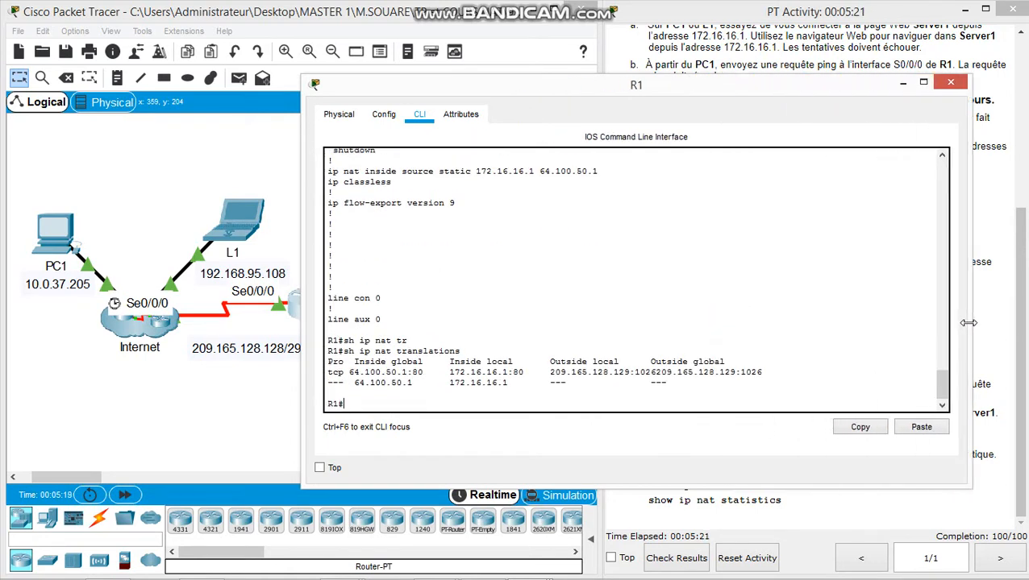
{"action": "double_click", "coordinate": [348, 364]}
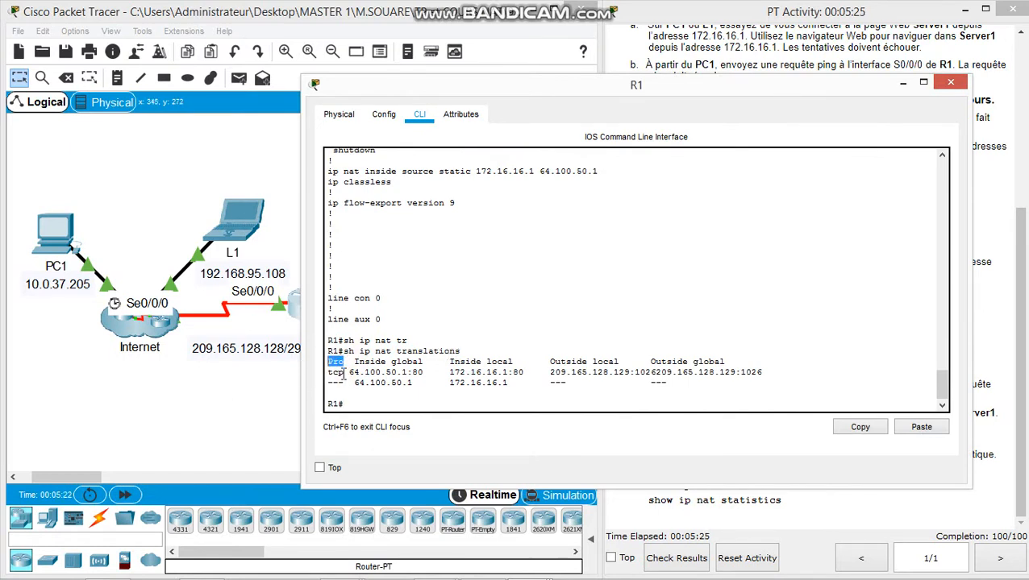
{"action": "left_click_drag", "start_coordinate": [349, 373], "coordinate": [403, 373]}
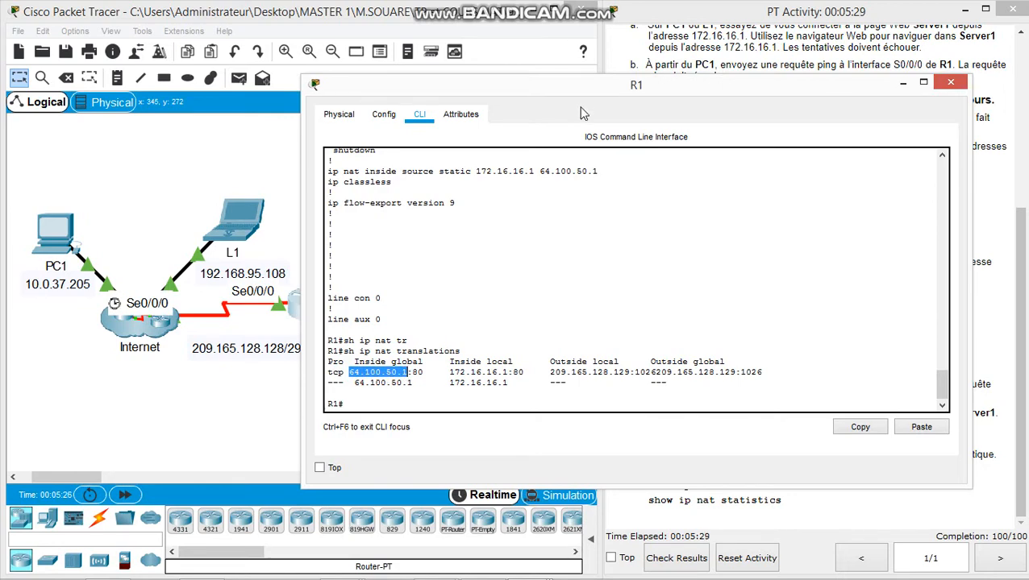
{"action": "left_click_drag", "start_coordinate": [597, 88], "coordinate": [836, 57]}
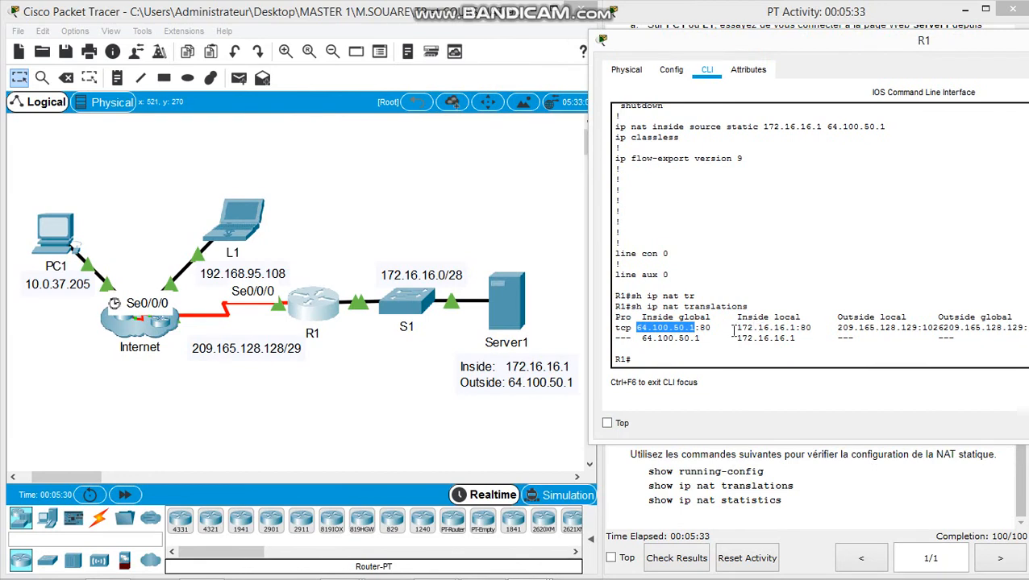
{"action": "left_click_drag", "start_coordinate": [735, 328], "coordinate": [795, 328]}
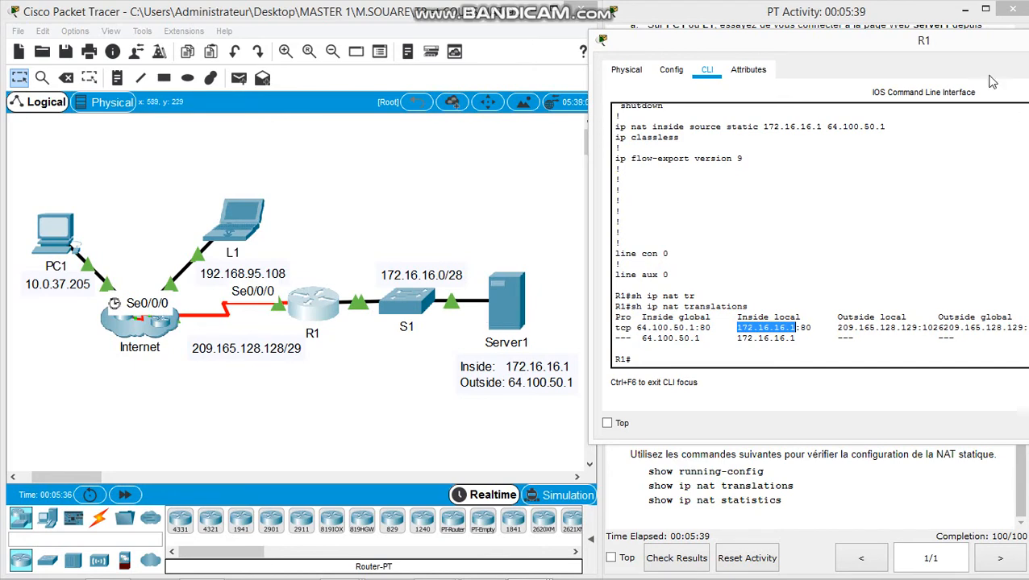
{"action": "left_click_drag", "start_coordinate": [971, 42], "coordinate": [775, 49]}
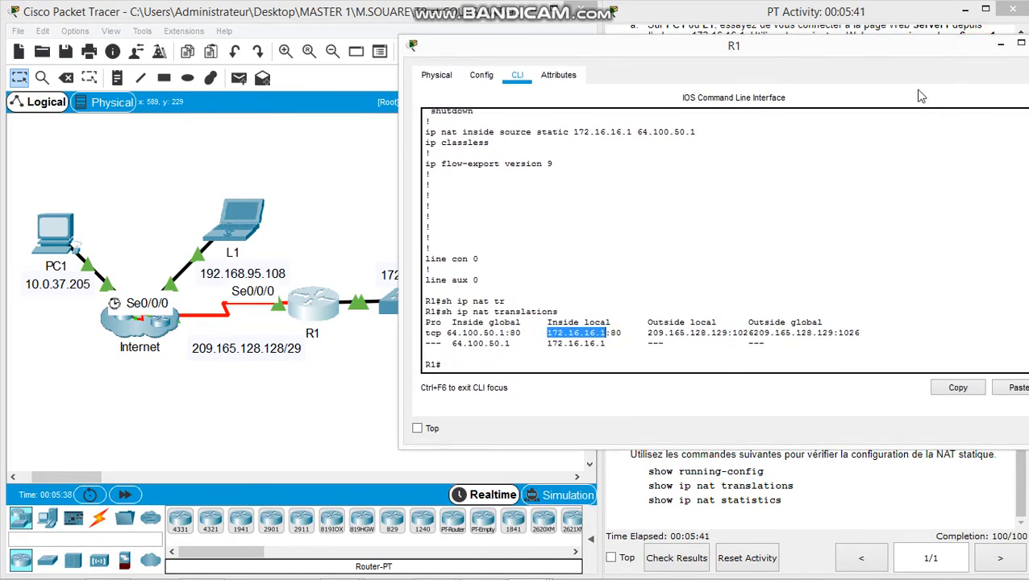
{"action": "left_click_drag", "start_coordinate": [931, 52], "coordinate": [712, 68]}
{"action": "left_click", "coordinate": [829, 64]}
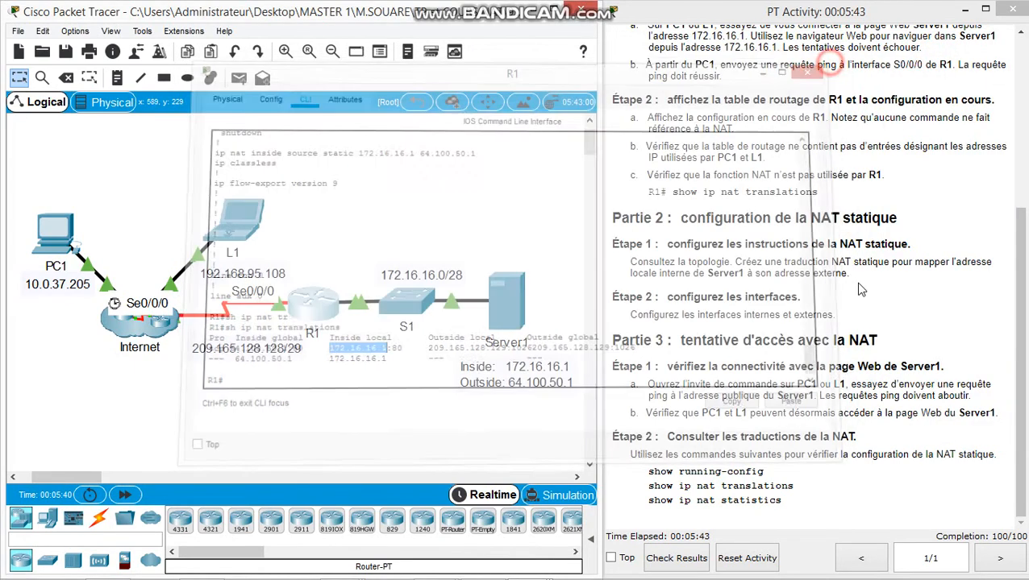